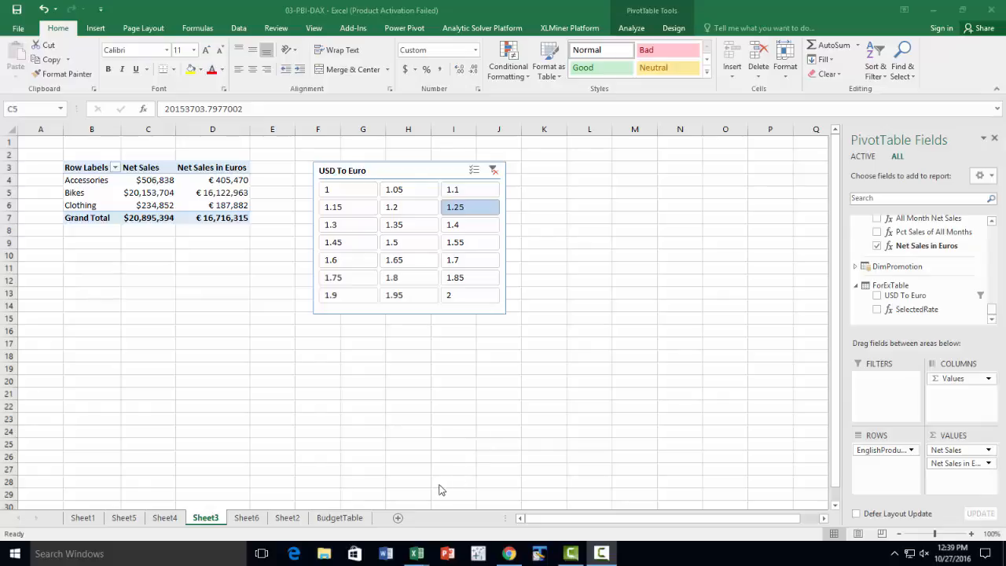
# Step: Add a new worksheet after Sheet3 and enter the heading "Price range" in cell A1
pyautogui.click(399, 520)
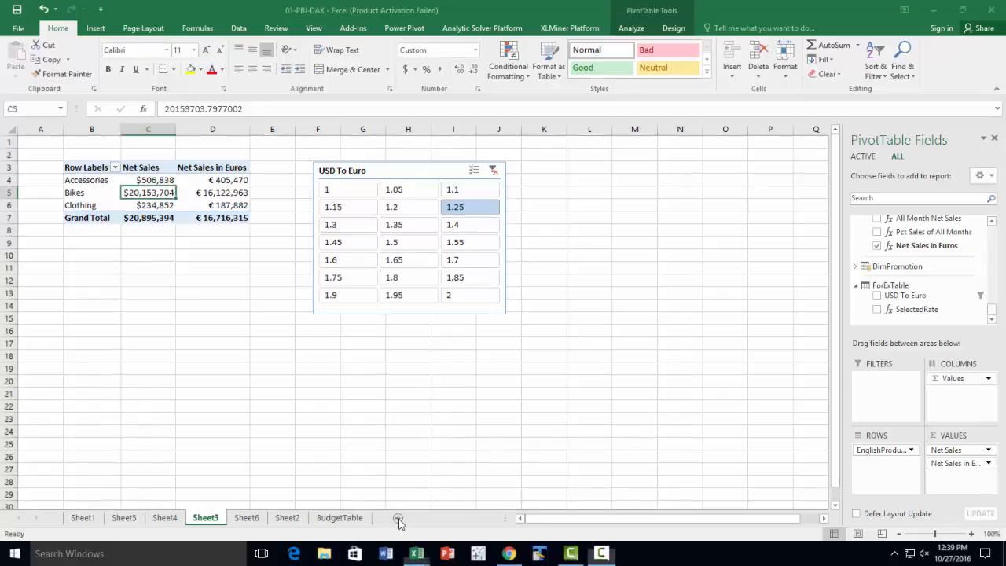
pyautogui.click(400, 520)
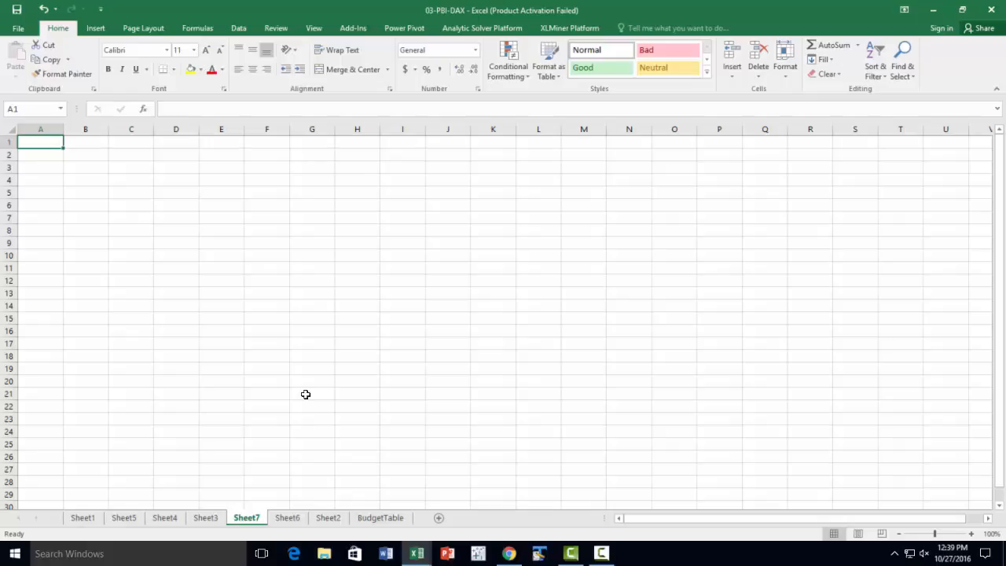
pyautogui.write('Price')
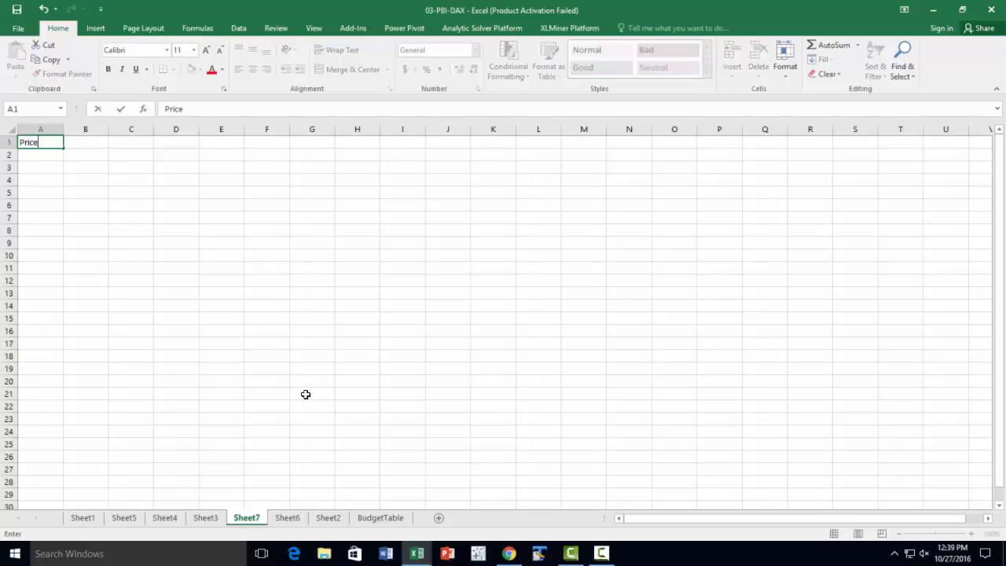
pyautogui.write(' range')
pyautogui.press('Return')
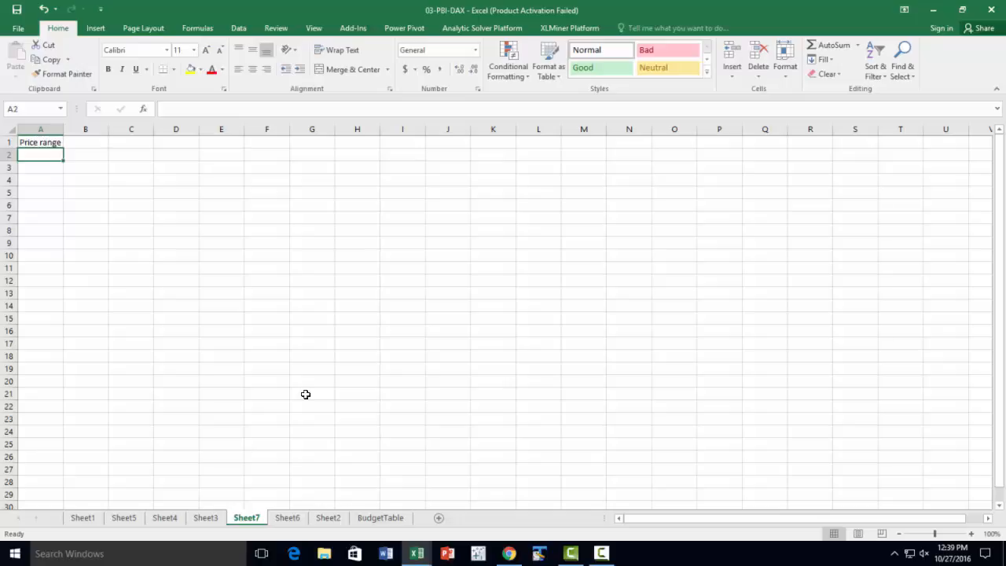
# Step: Enter the headings "Min Price" in B1 and "Max price" in C1, and widen column A slightly
pyautogui.press('Up')
pyautogui.press('Right')
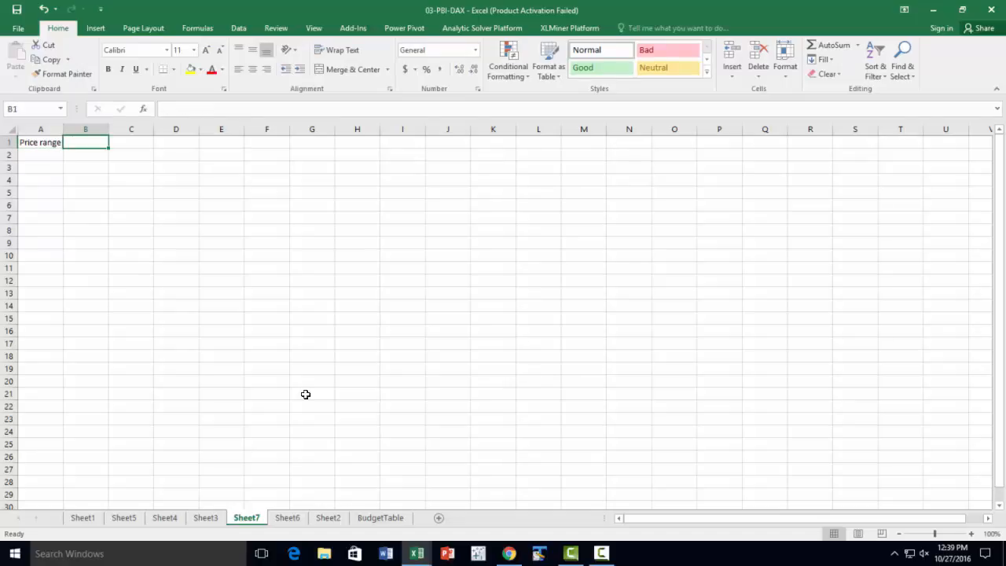
pyautogui.write('Min')
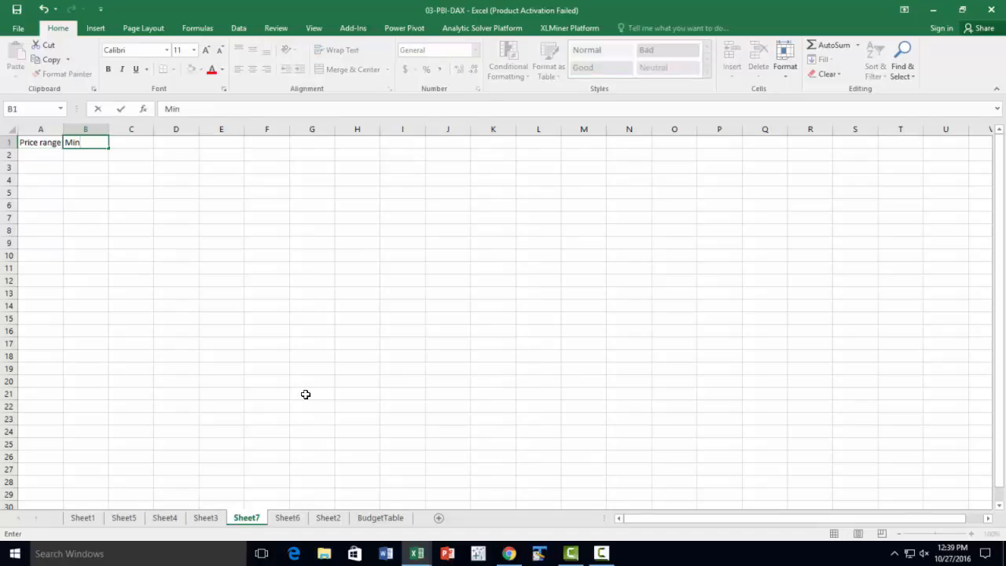
pyautogui.write(' Price')
pyautogui.press('Right')
pyautogui.write('Max')
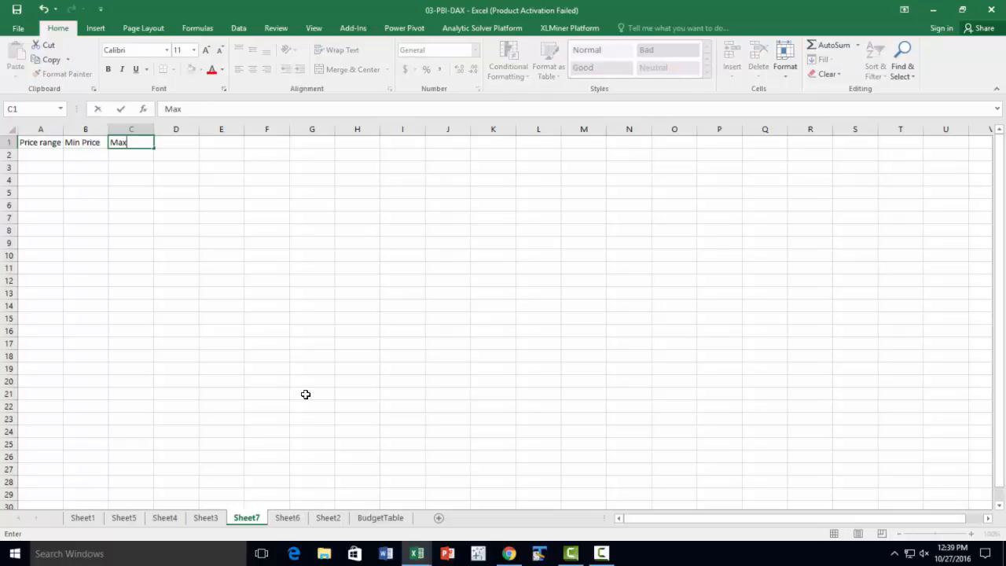
pyautogui.write(' price')
pyautogui.press('Return')
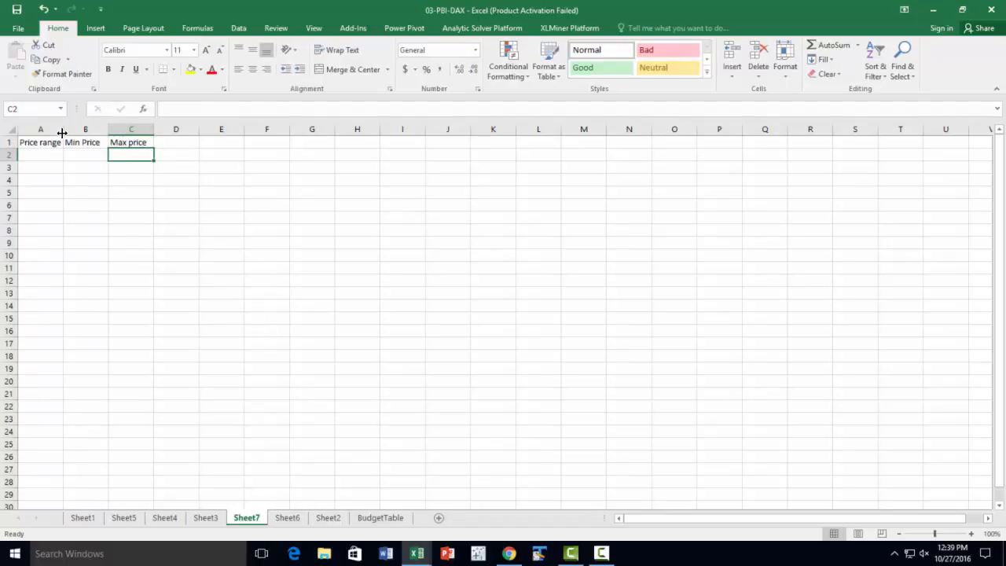
pyautogui.moveTo(64, 135); pyautogui.dragTo(75, 134)
# Step: Fill row 2 with "Checkout items", minimum price 0 and maximum price 5, and widen column A to fit the label
pyautogui.click(40, 152)
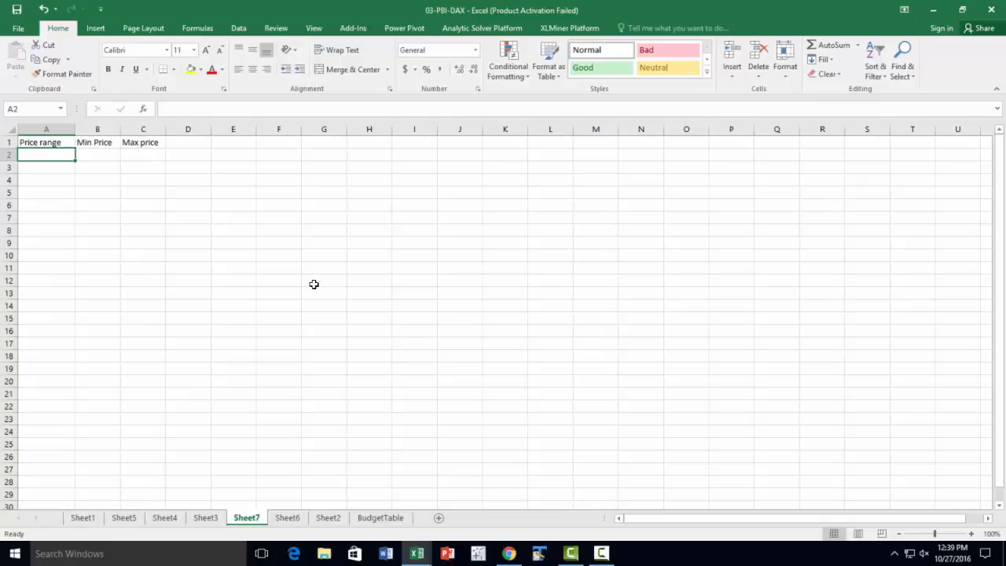
pyautogui.write('Checkout')
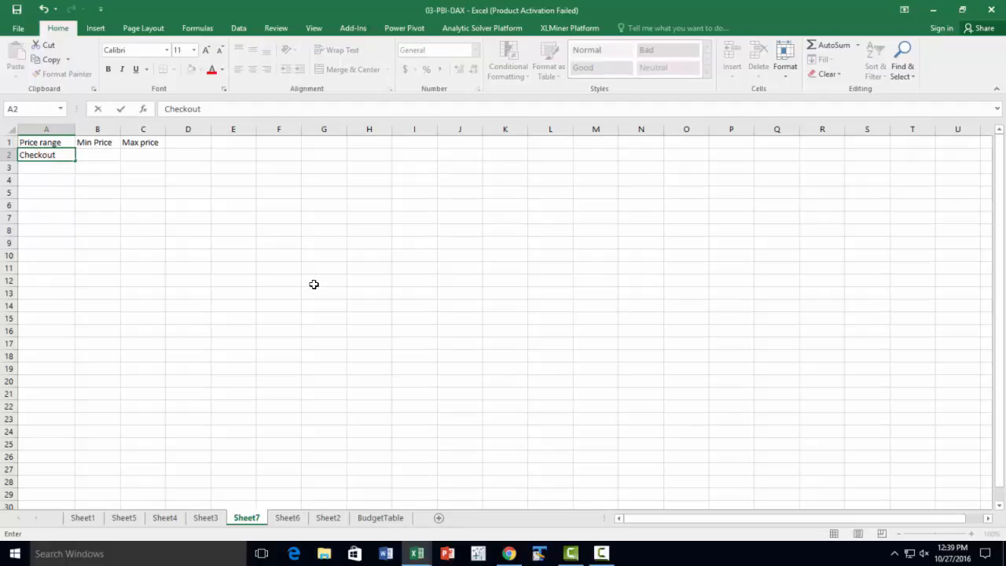
pyautogui.write(' items')
pyautogui.press('Tab')
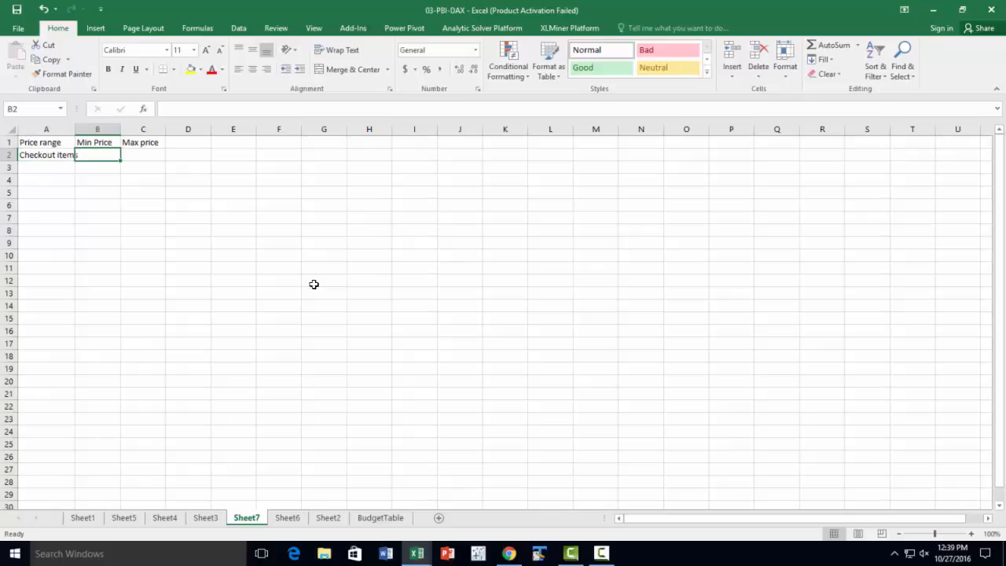
pyautogui.write('0')
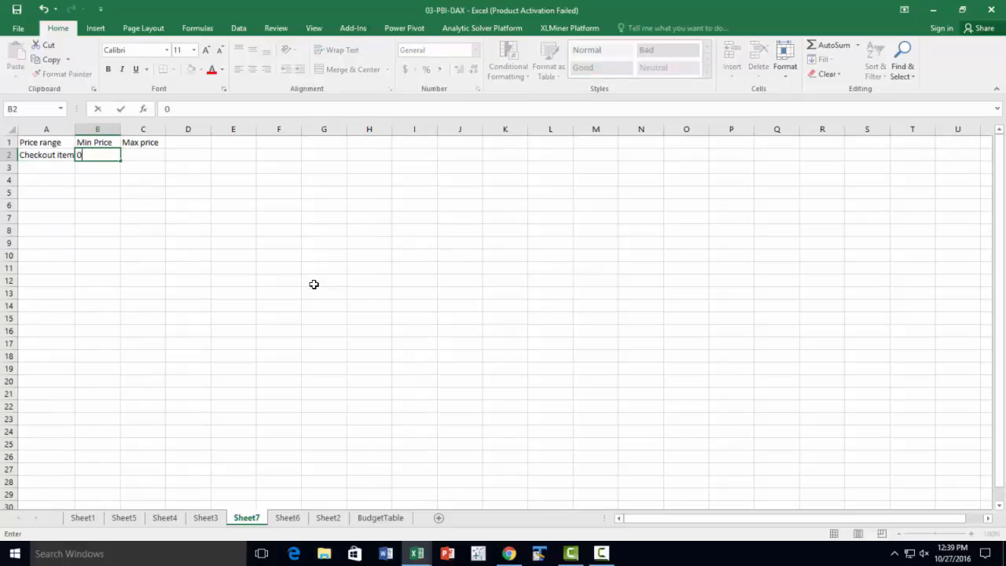
pyautogui.press('Tab')
pyautogui.write('5')
pyautogui.press('Tab')
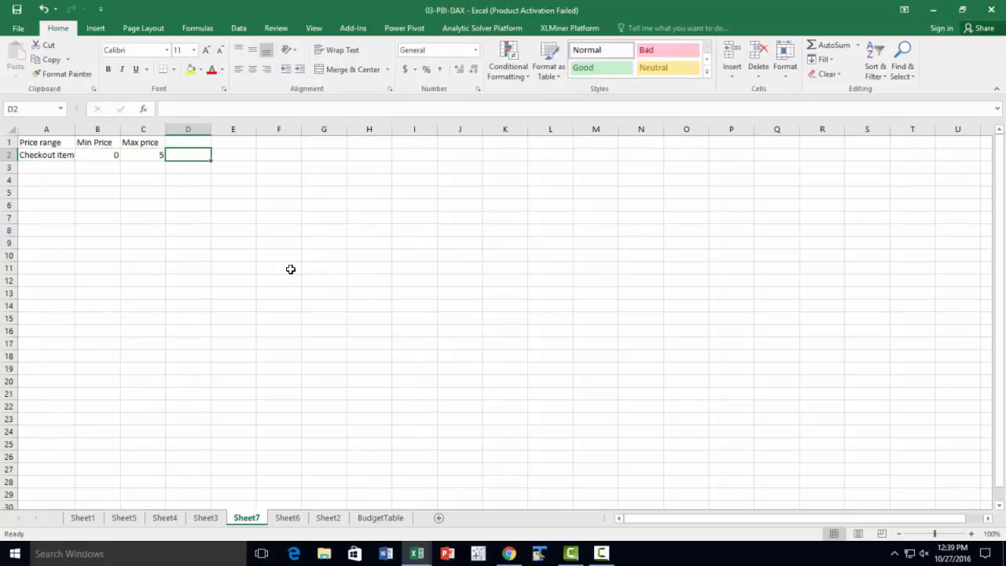
pyautogui.moveTo(75, 130); pyautogui.dragTo(89, 135)
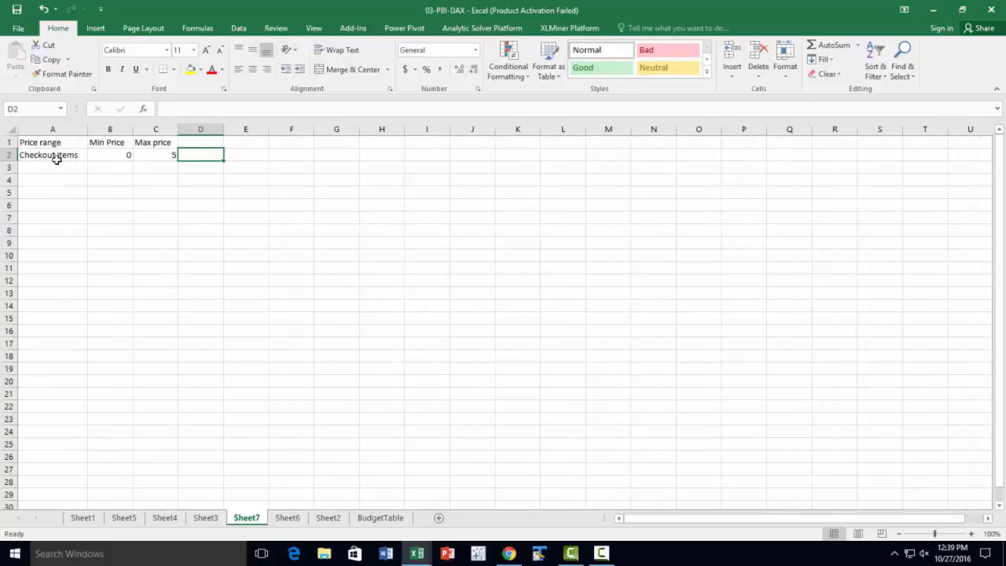
# Step: Fill row 3 with "Budget items", minimum price 0 and maximum price 125
pyautogui.press('Return')
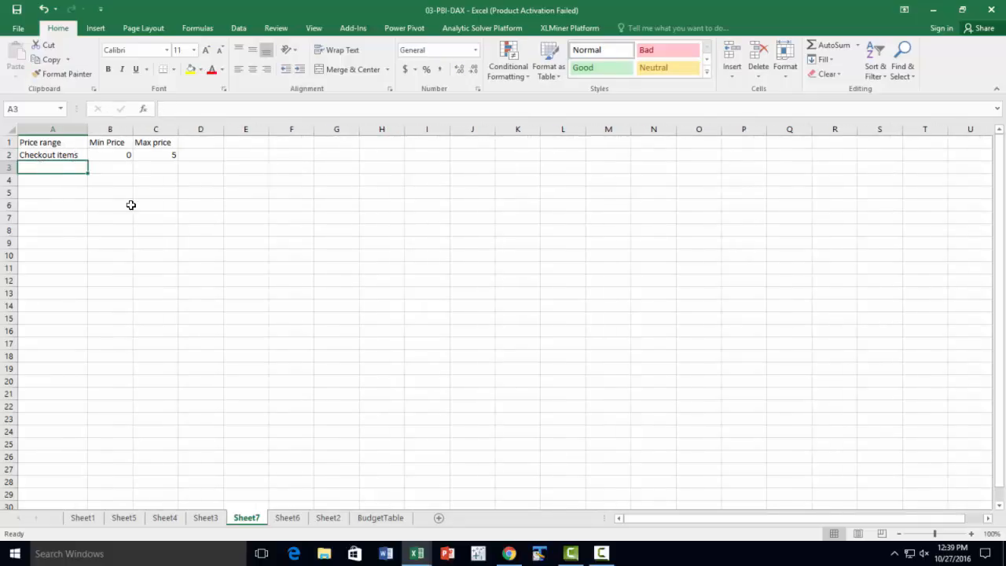
pyautogui.write('Budget ')
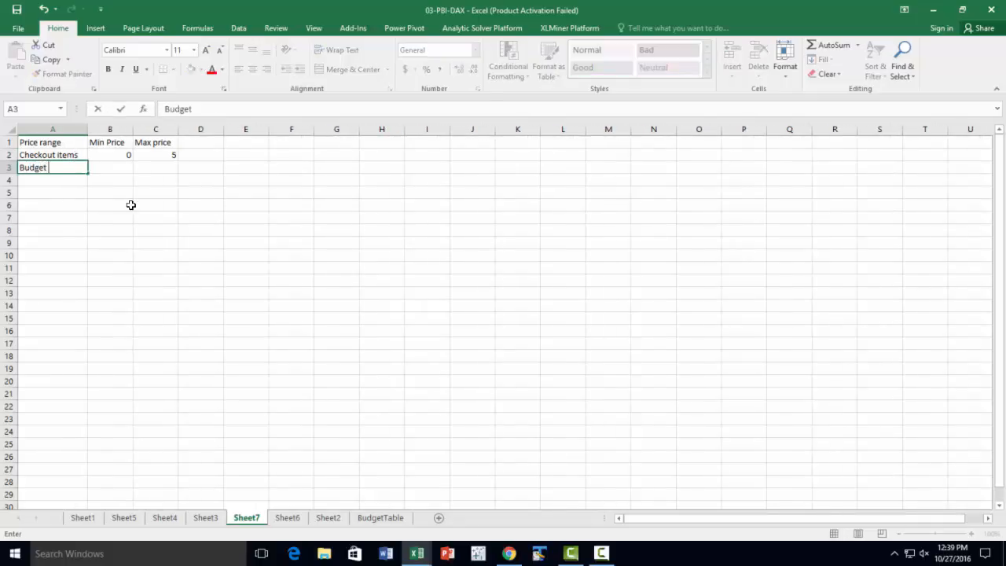
pyautogui.write('items')
pyautogui.press('Tab')
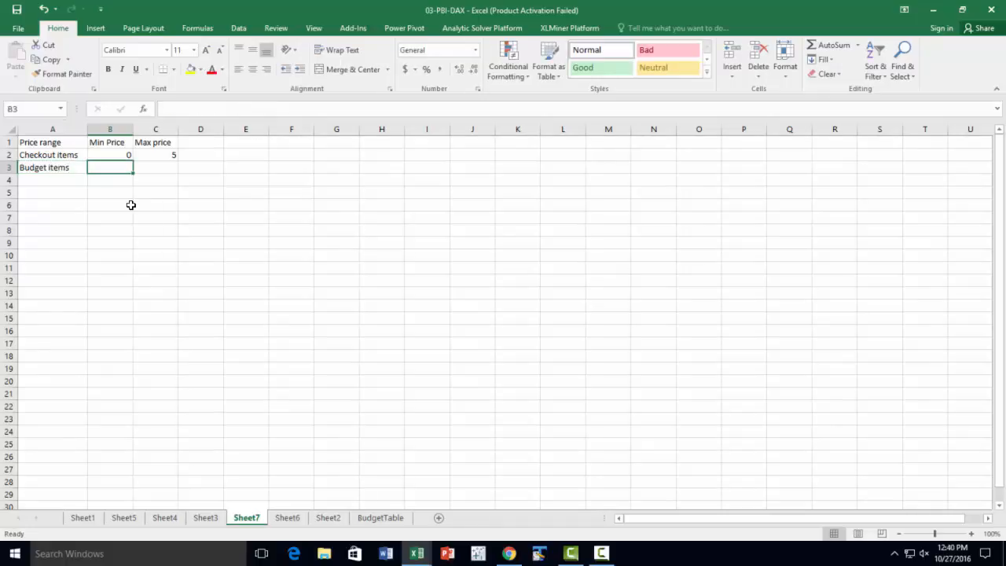
pyautogui.write('0')
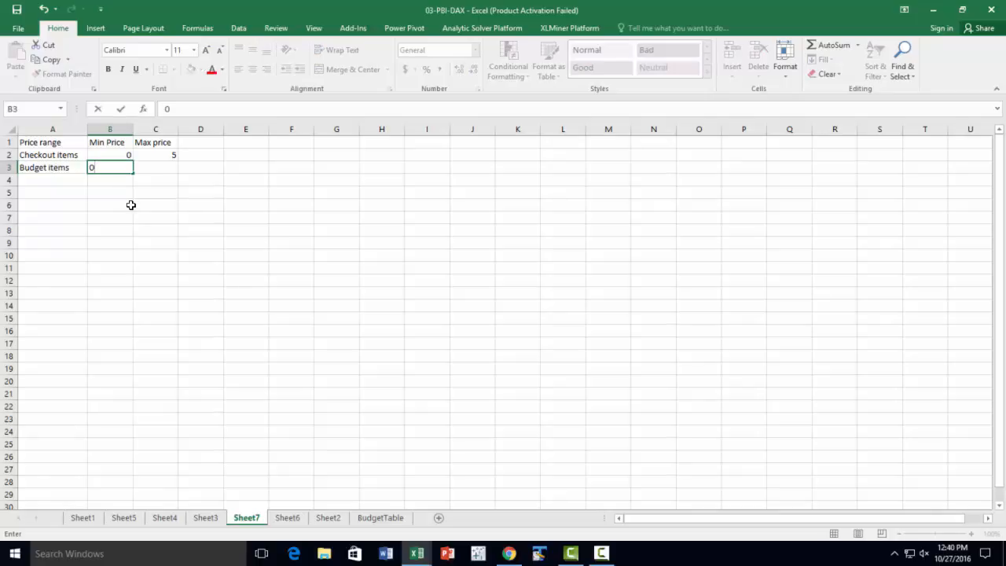
pyautogui.press('Tab')
pyautogui.write('125')
pyautogui.press('Return')
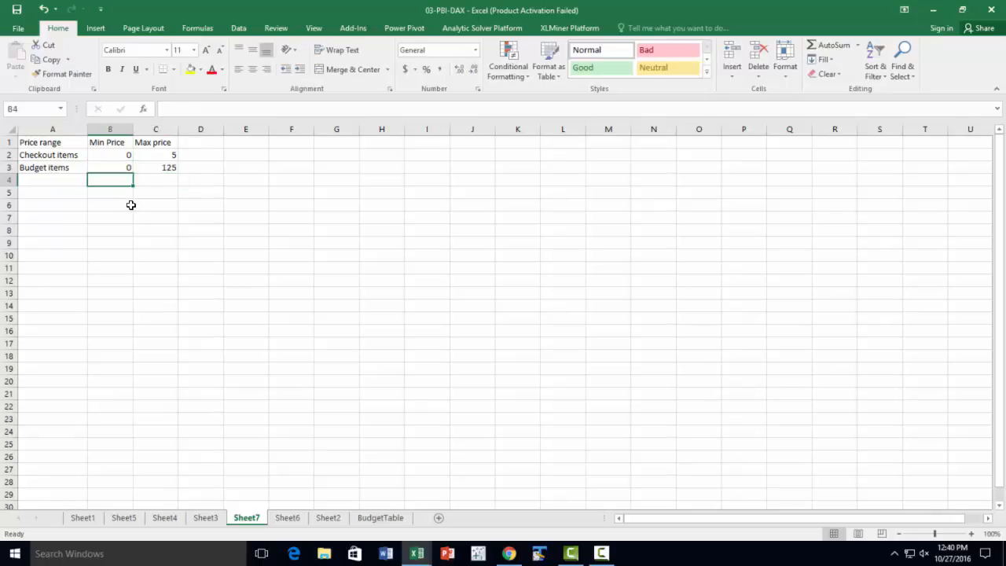
# Step: Fill row 4 with "Midrange items", minimum price 100 and maximum price 500
pyautogui.press('Left')
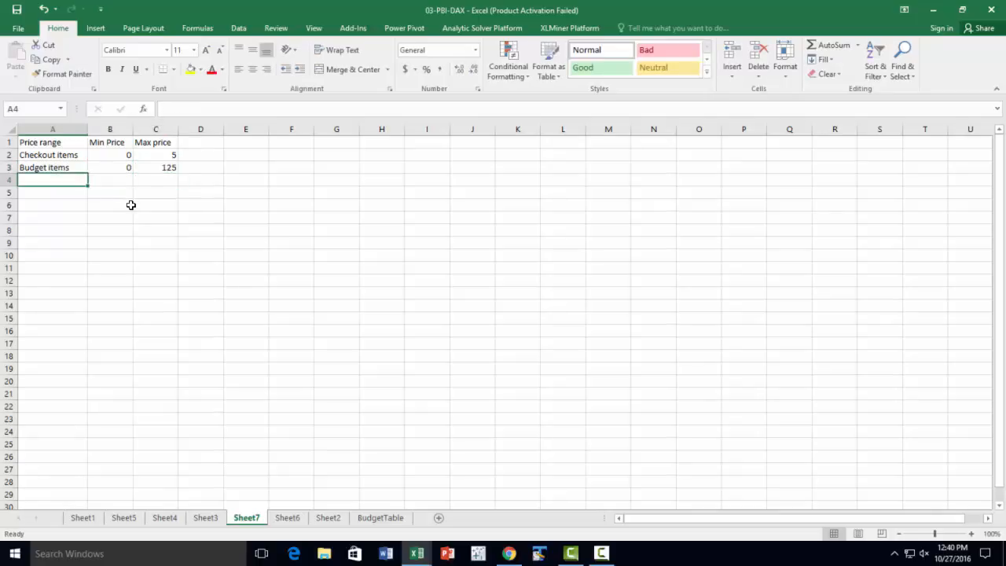
pyautogui.write('Midrange')
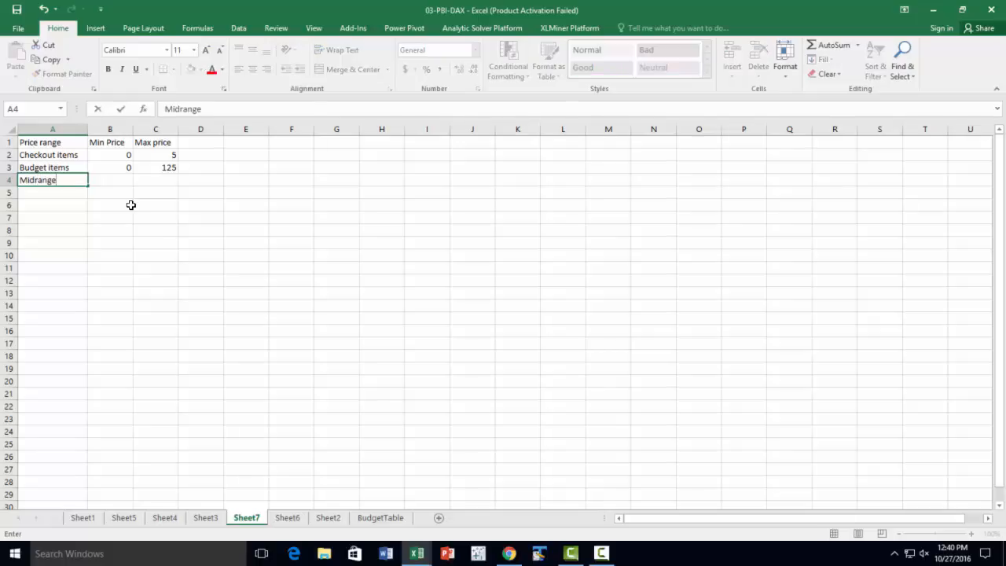
pyautogui.write(' items')
pyautogui.press('Tab')
pyautogui.write('100')
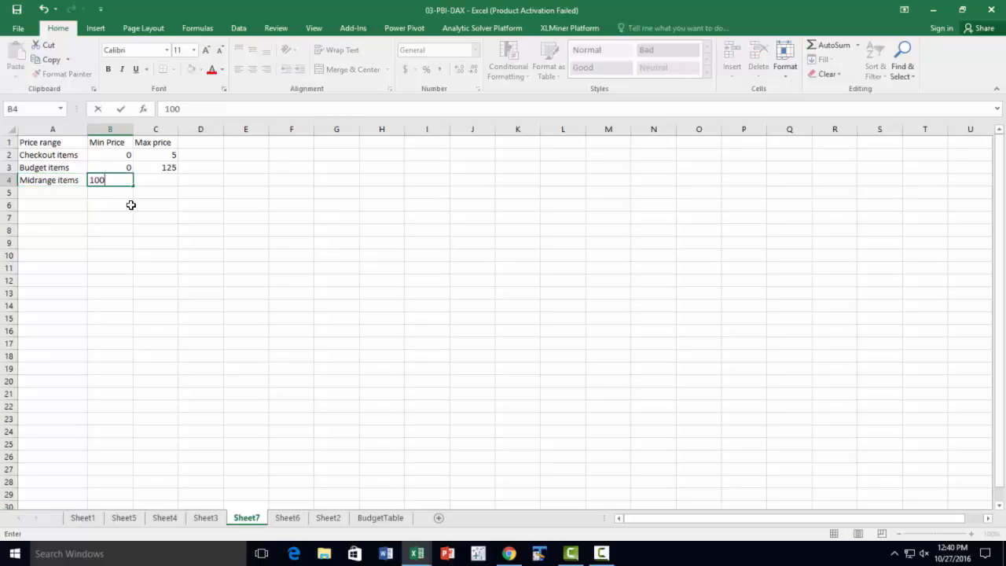
pyautogui.press('Tab')
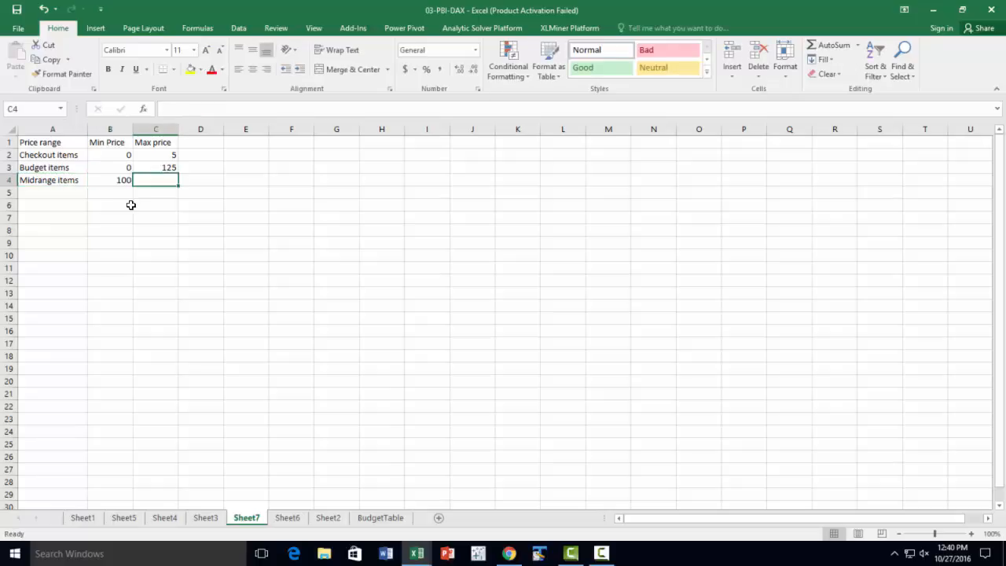
pyautogui.write('500')
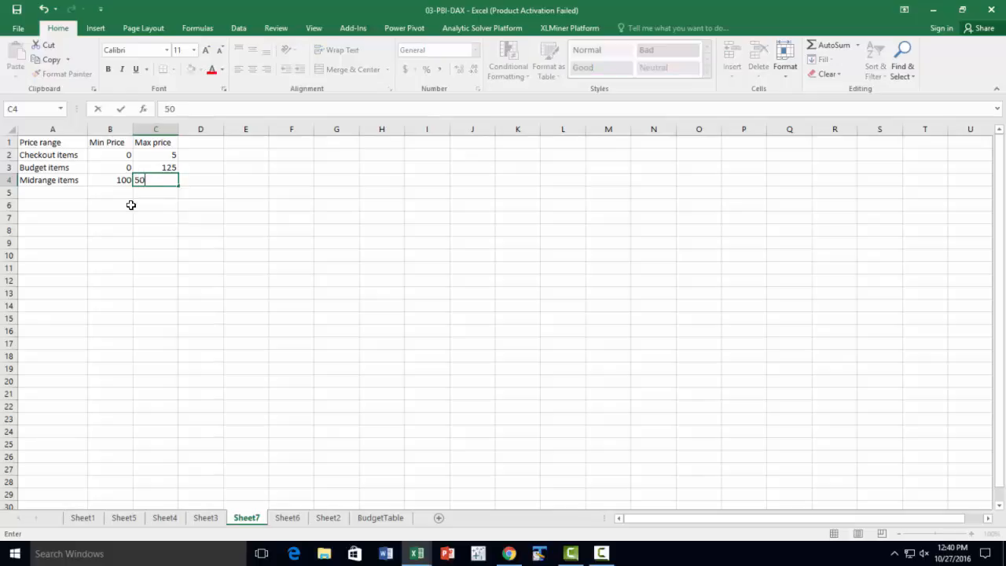
pyautogui.press('Return')
# Step: Fill row 5 with "Deluxe items", minimum price 450 and maximum price 1200
pyautogui.press('Left')
pyautogui.press('Left')
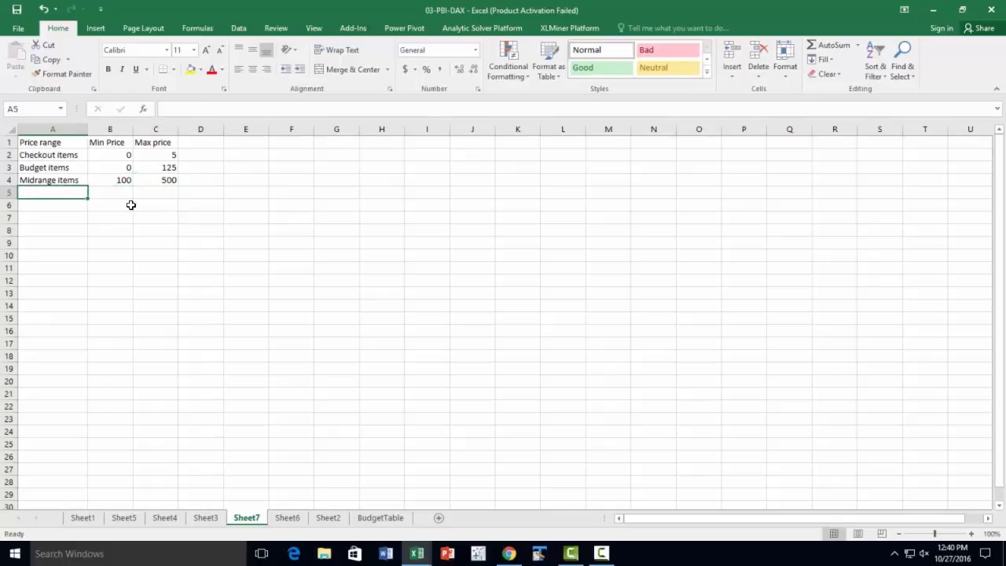
pyautogui.write('Delux')
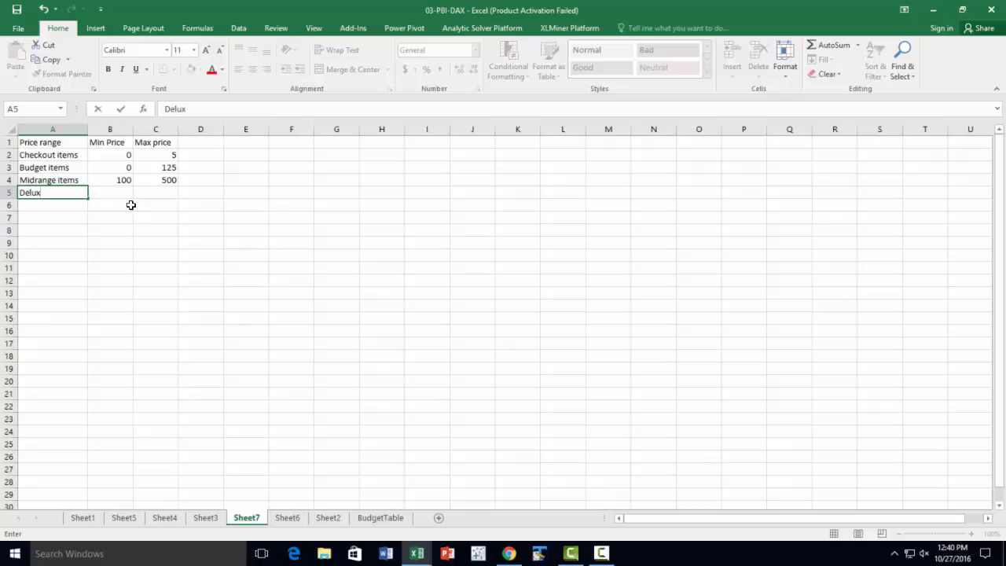
pyautogui.write('e items')
pyautogui.press('Tab')
pyautogui.write('450')
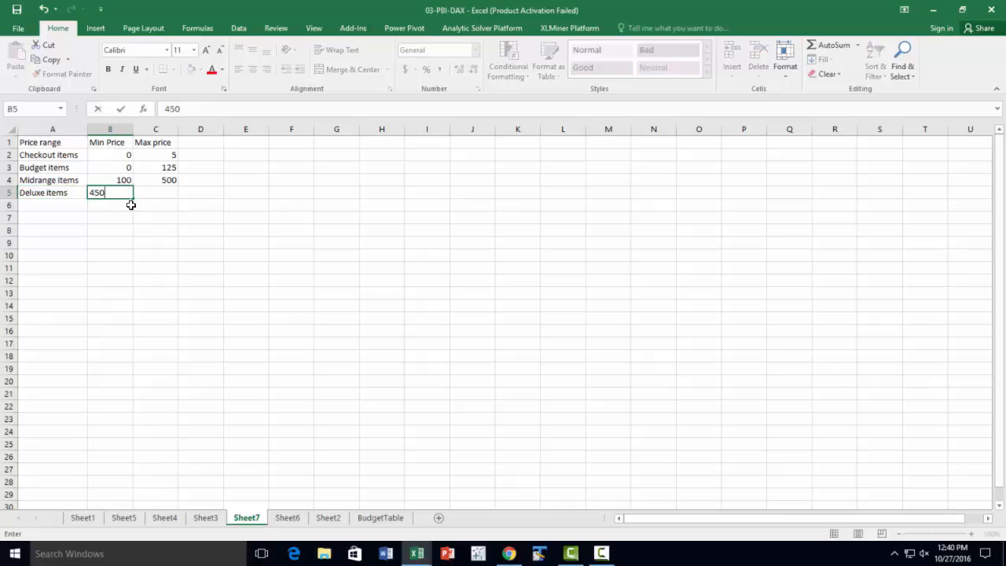
pyautogui.press('Tab')
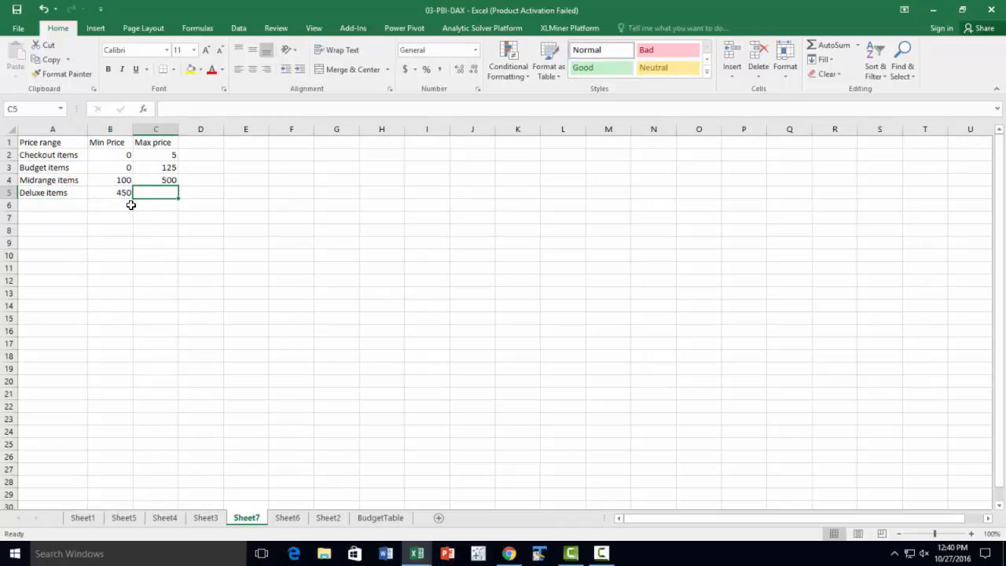
pyautogui.write('1200')
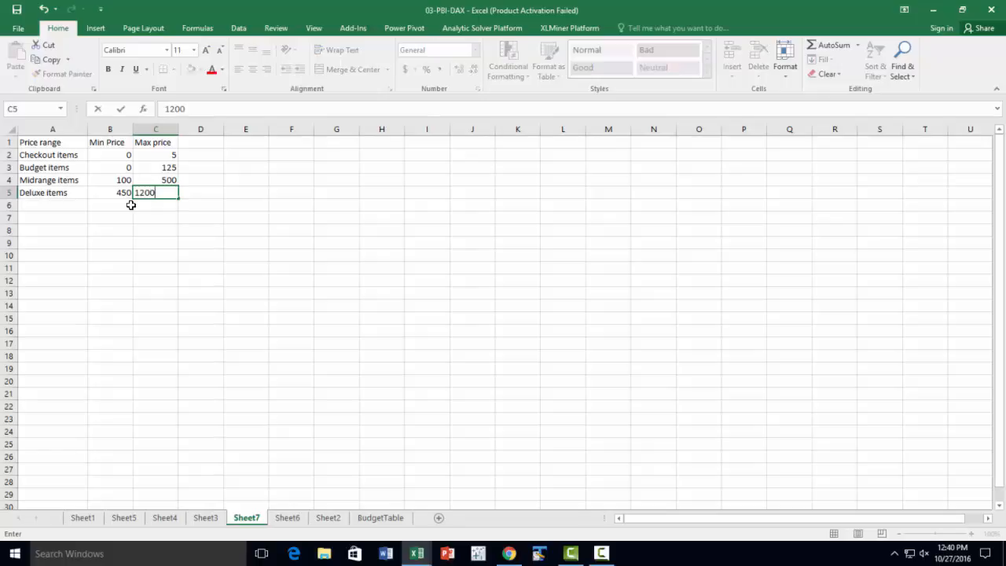
pyautogui.press('Return')
# Step: Fill row 6 with "Elite items", minimum price 1000 and maximum price 10000, and return to cell A1
pyautogui.press('Left')
pyautogui.press('Left')
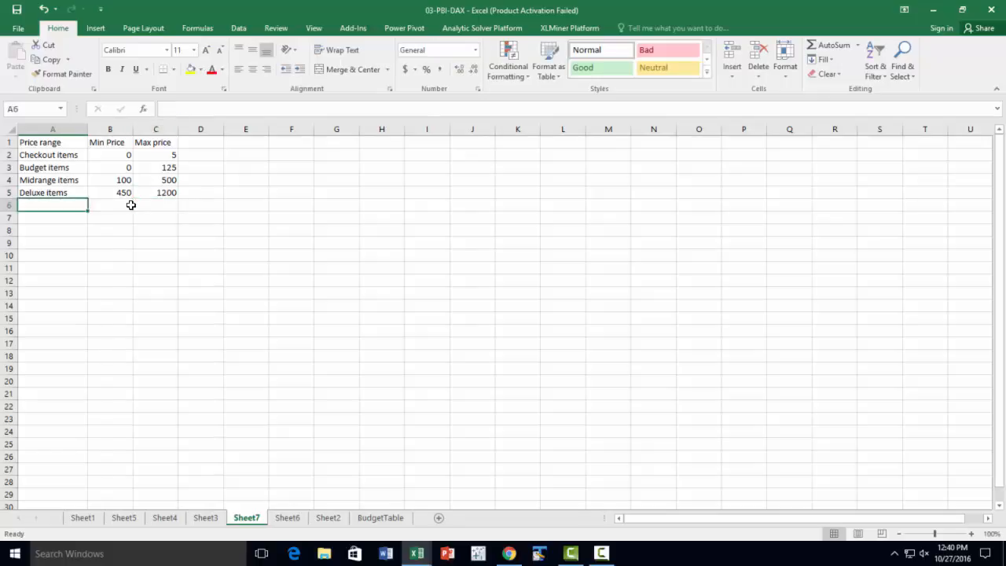
pyautogui.write('Elit')
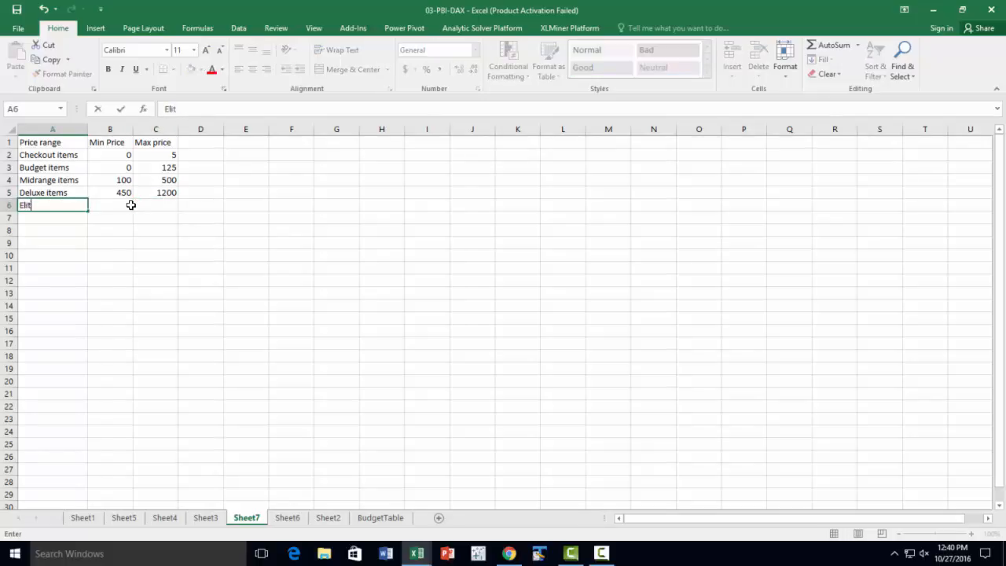
pyautogui.write('e items')
pyautogui.press('Tab')
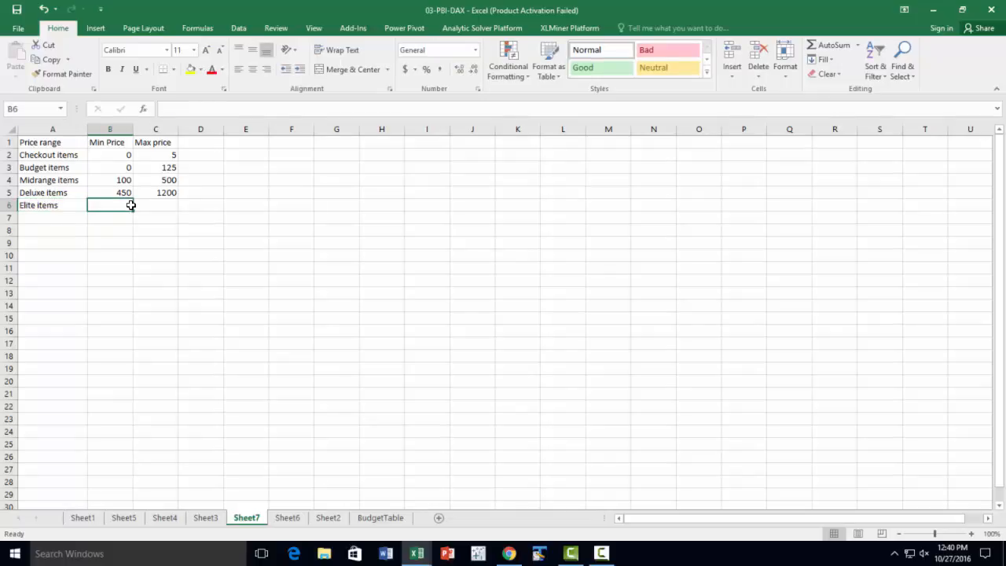
pyautogui.write('1000')
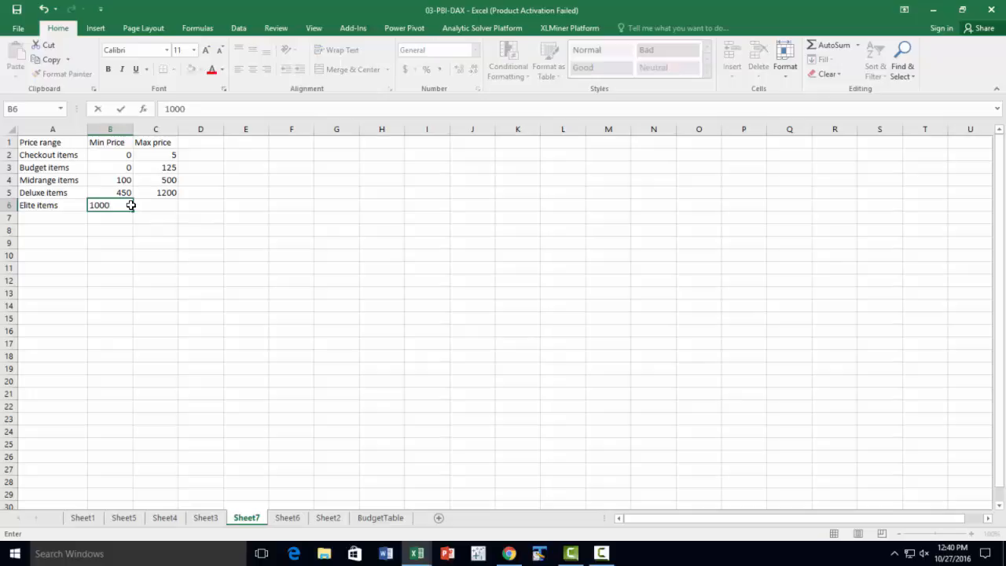
pyautogui.press('Tab')
pyautogui.write('10000')
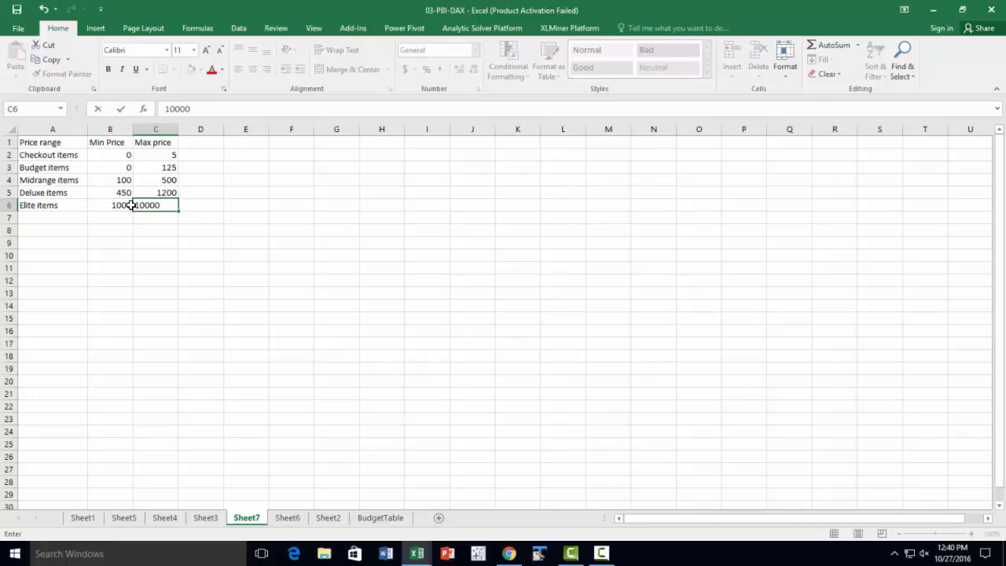
pyautogui.press('Return')
pyautogui.hotkey('ctrl', 'Home')
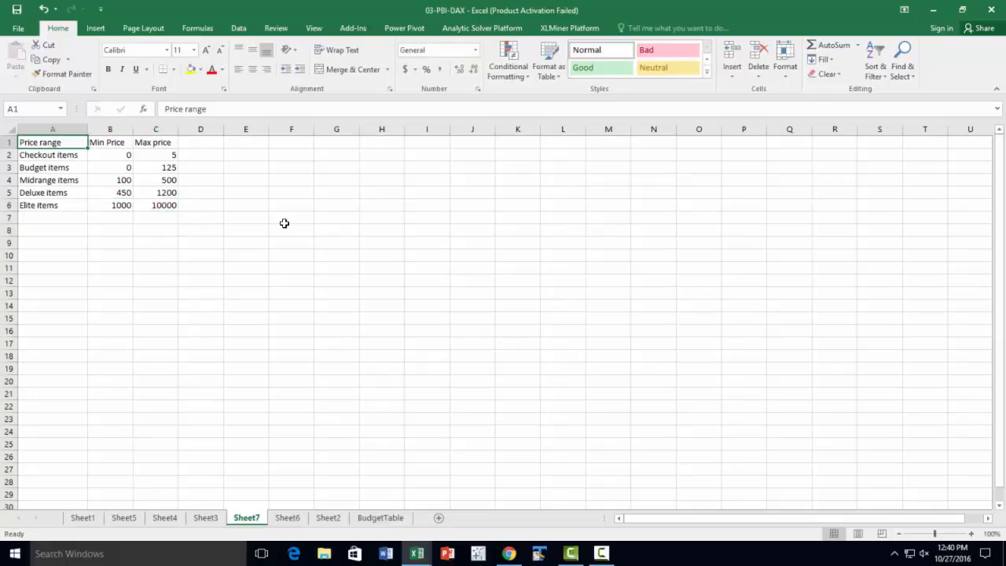
# Step: Convert the price range data in A1:C6 into a table with headers
pyautogui.hotkey('ctrl', 'a')
pyautogui.hotkey('ctrl', 't')
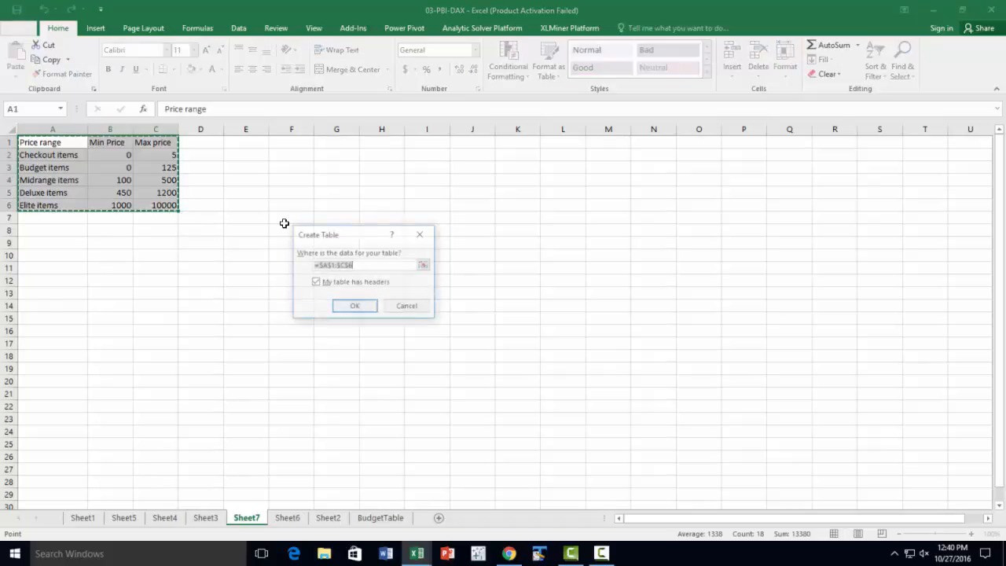
pyautogui.press('Return')
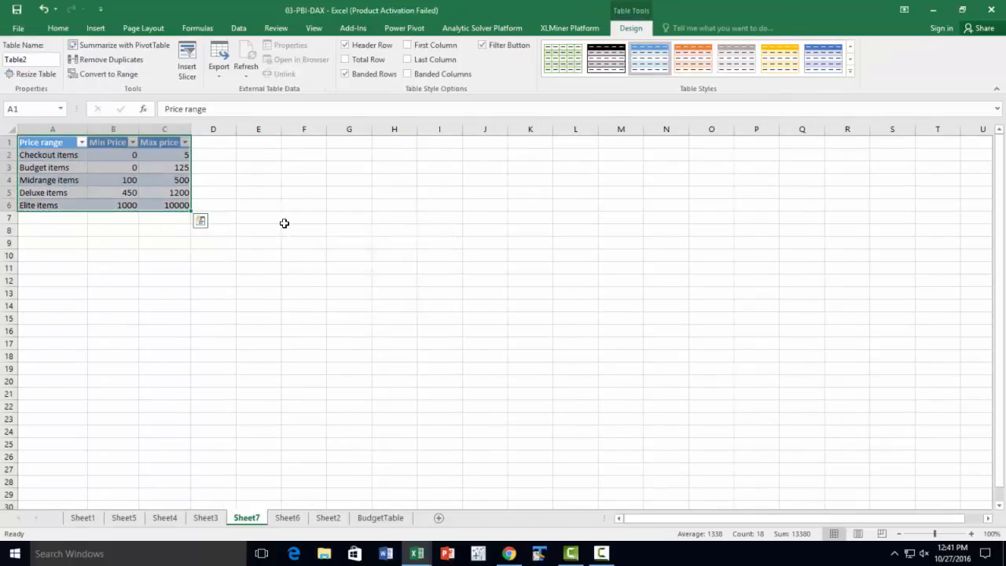
# Step: Name the table PriceRangeTable and add it to the Power Pivot data model
pyautogui.click(42, 56)
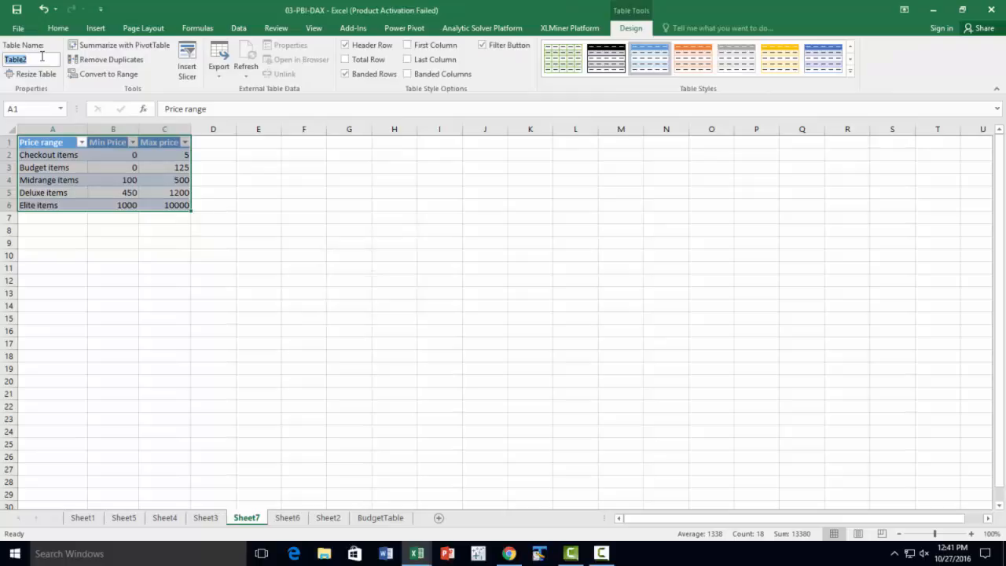
pyautogui.write('PriceRangeTable')
pyautogui.press('Return')
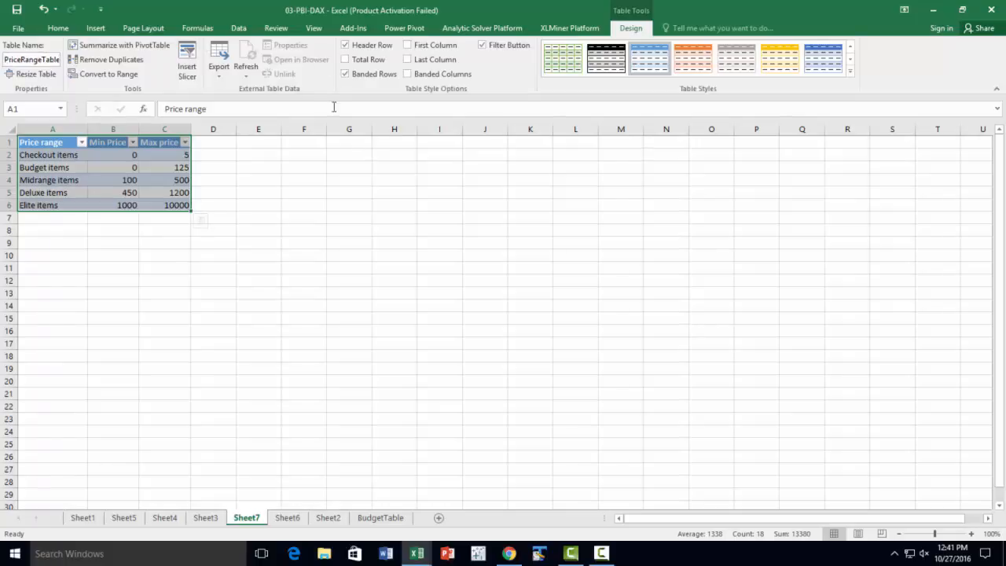
pyautogui.click(417, 29)
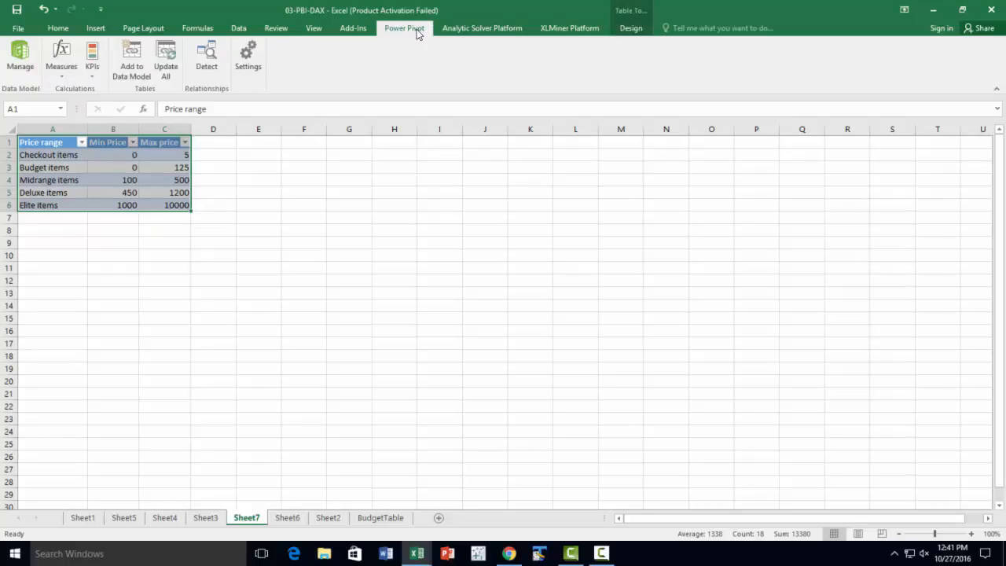
pyautogui.click(134, 68)
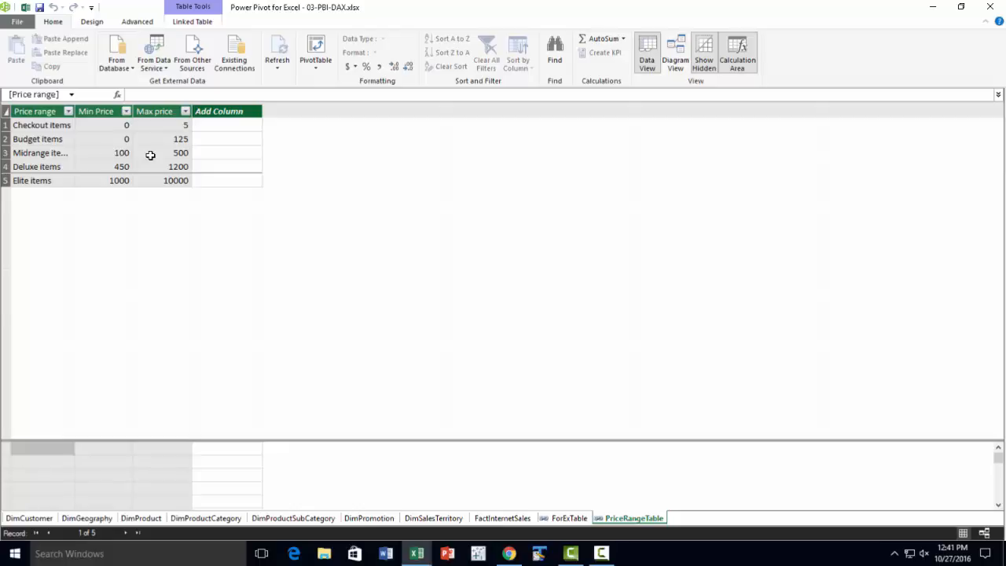
# Step: Create the measure PriceRangeMin:=MIN([Min Price]) in the calculation area of PriceRangeTable and widen the Price range column to fit it
pyautogui.click(54, 451)
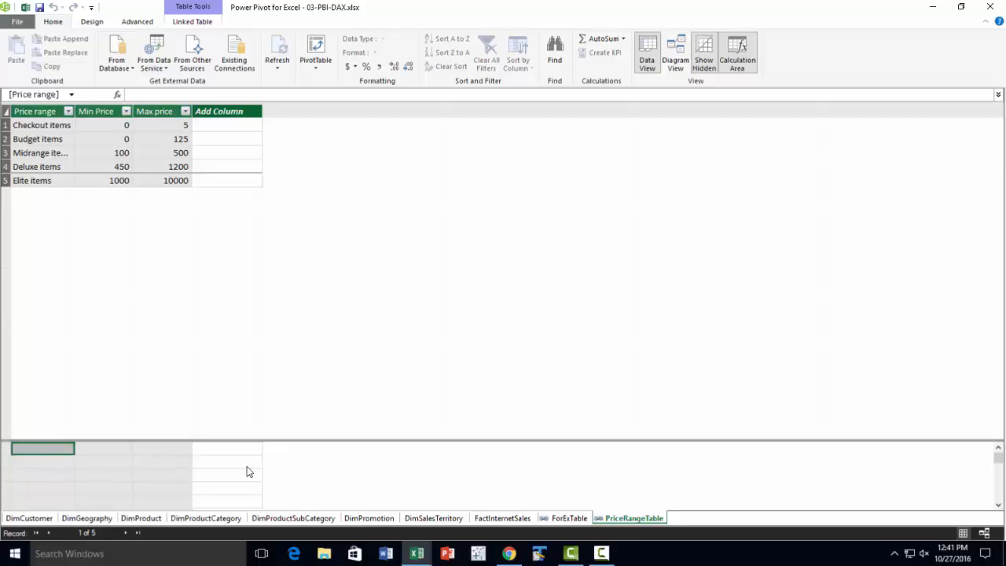
pyautogui.write('Price')
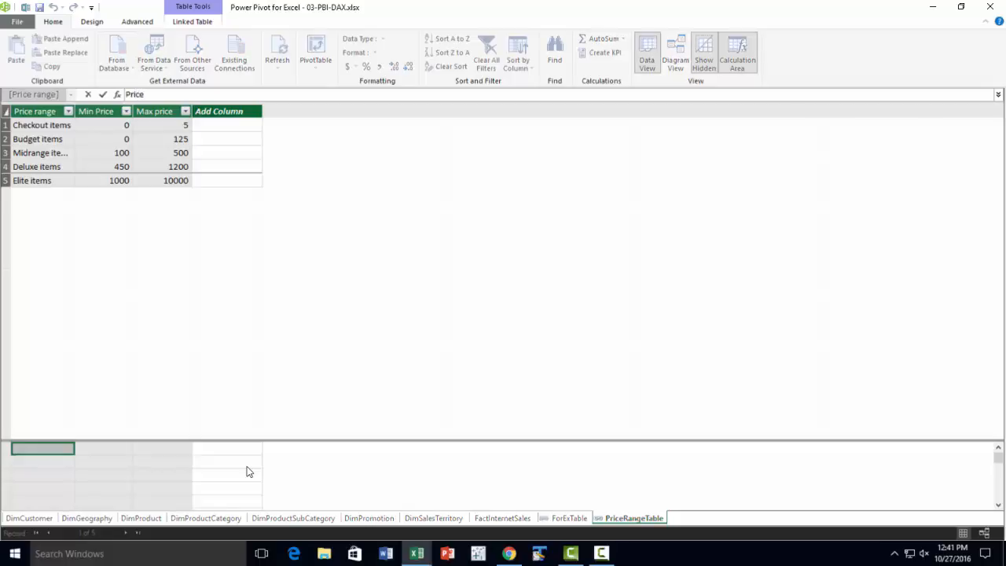
pyautogui.write('RangeMin:=')
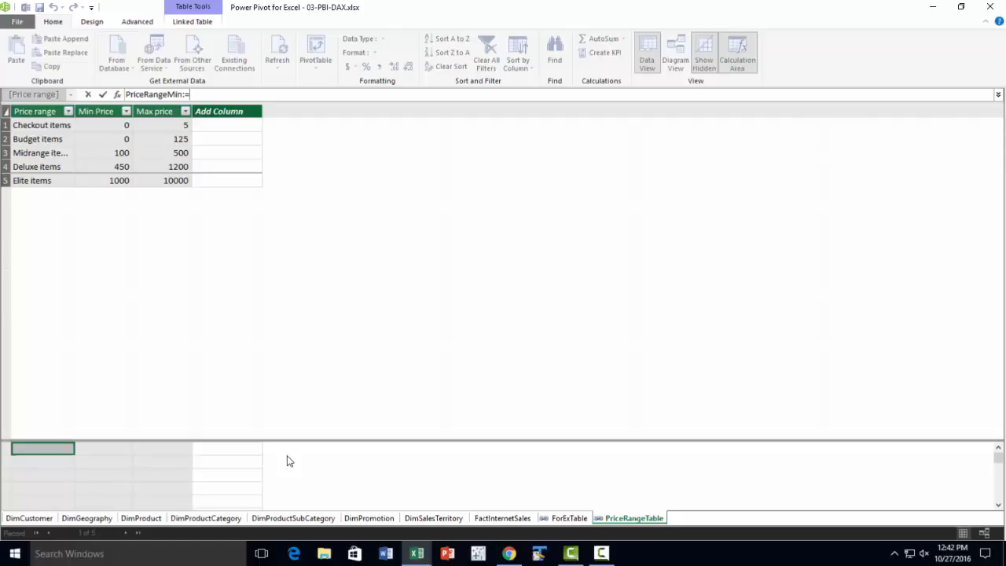
pyautogui.write('MIN(')
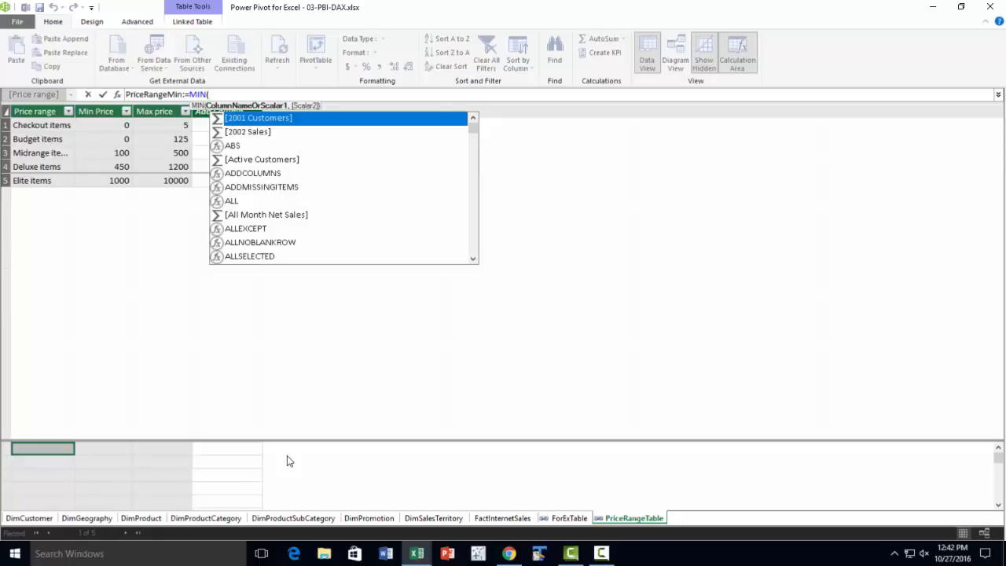
pyautogui.write('minpr')
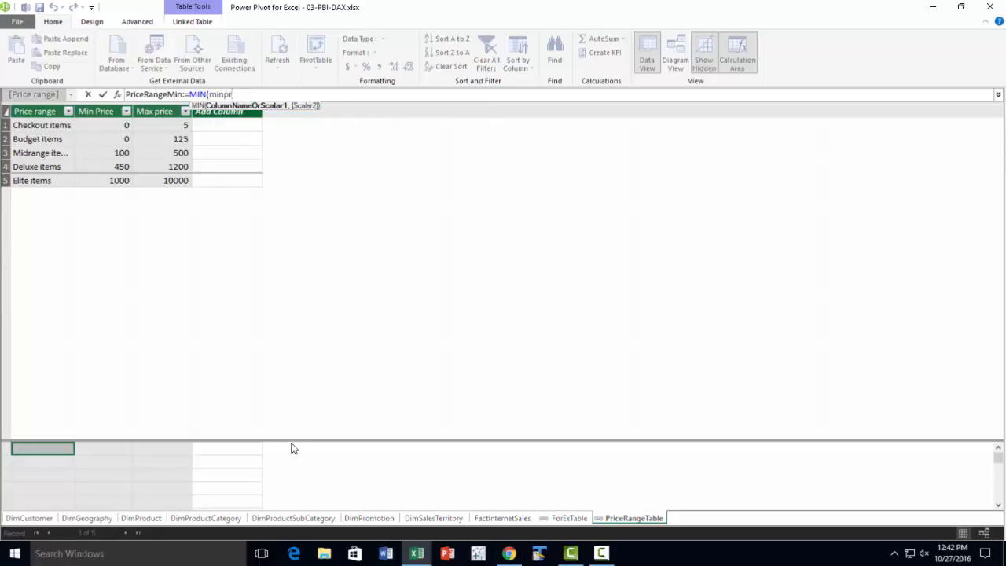
pyautogui.press('Tab')
pyautogui.write(')')
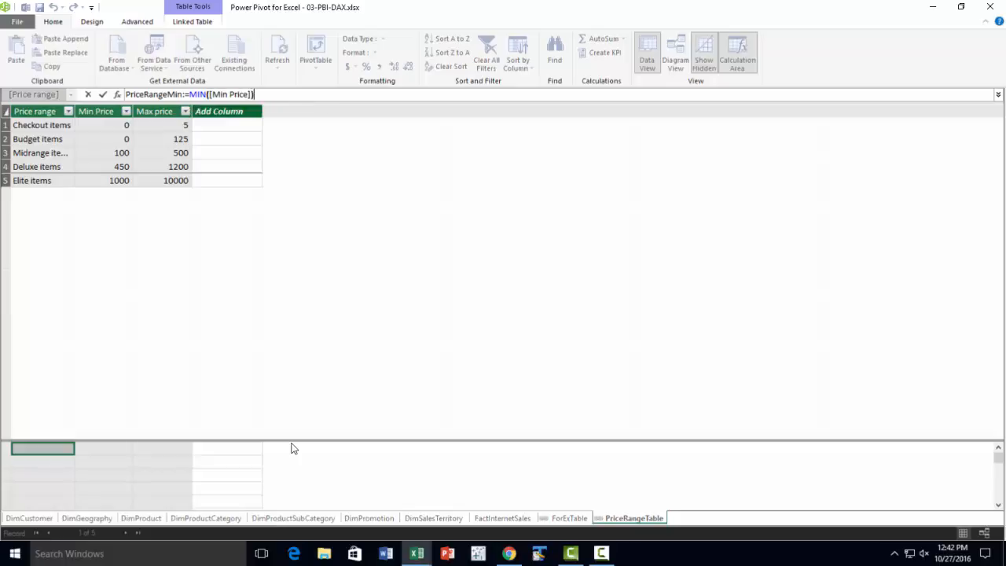
pyautogui.press('Return')
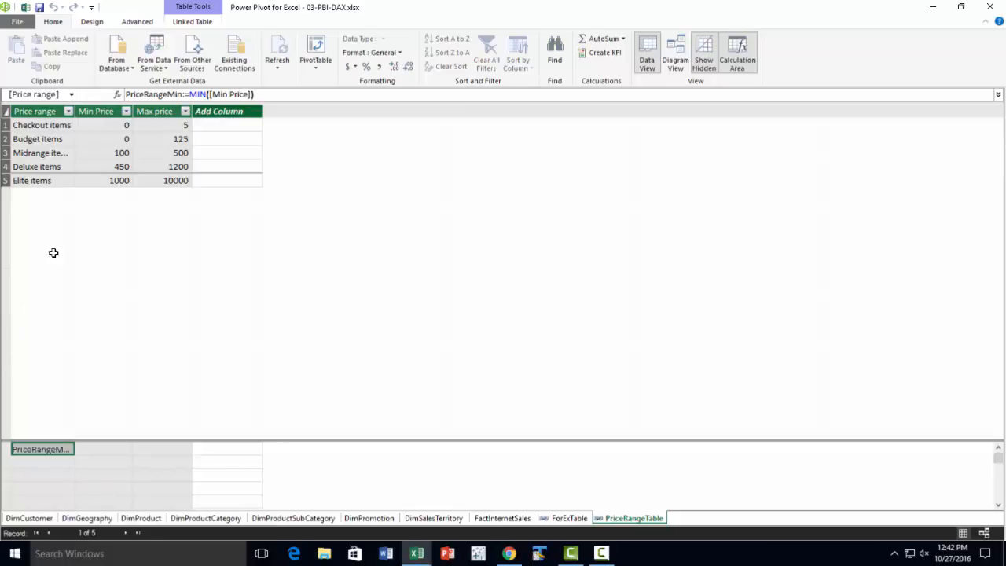
pyautogui.moveTo(76, 115); pyautogui.dragTo(115, 121)
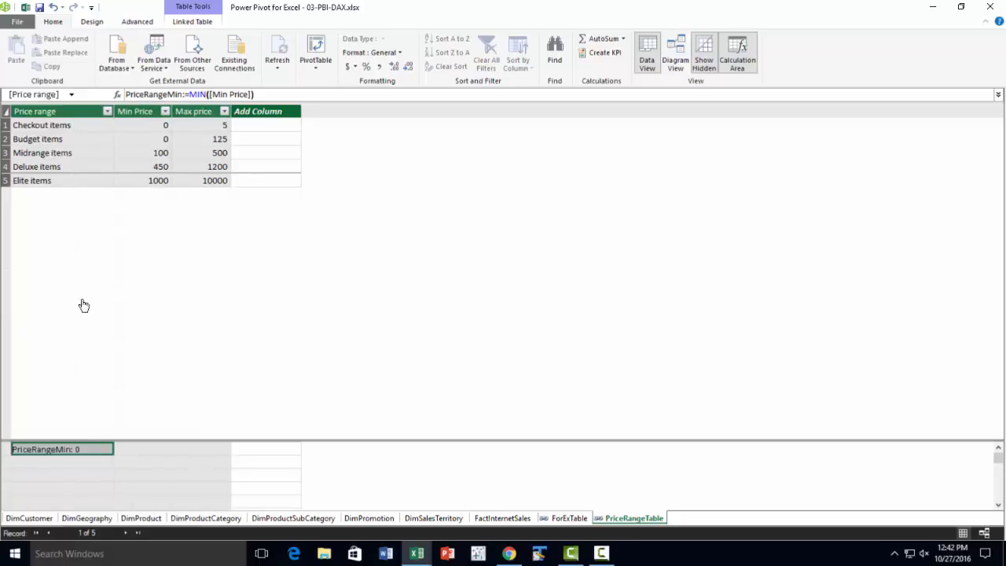
# Step: Create the measure PriceRangeMax:=MIN([Max price]) directly below PriceRangeMin
pyautogui.click(42, 464)
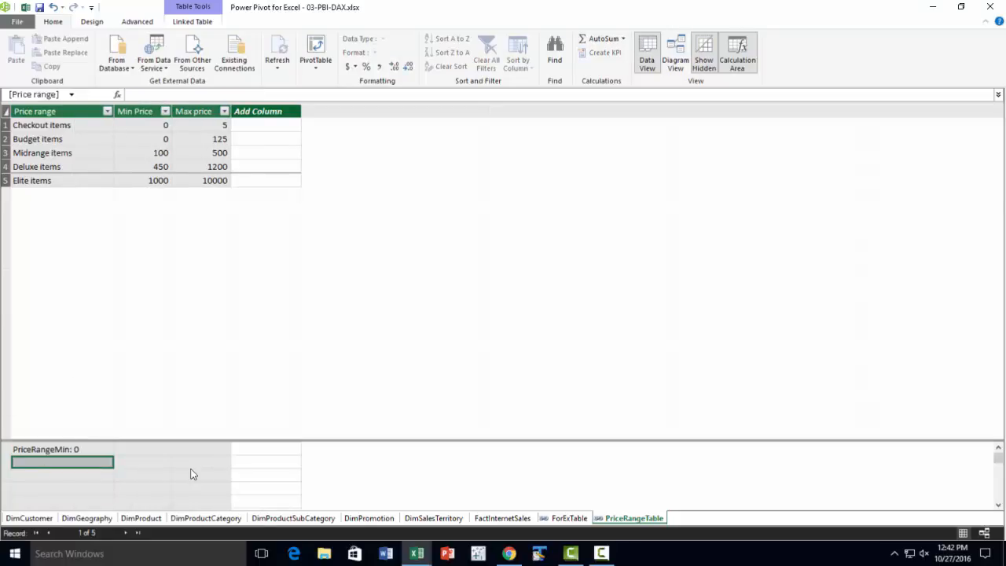
pyautogui.write('PriceRa')
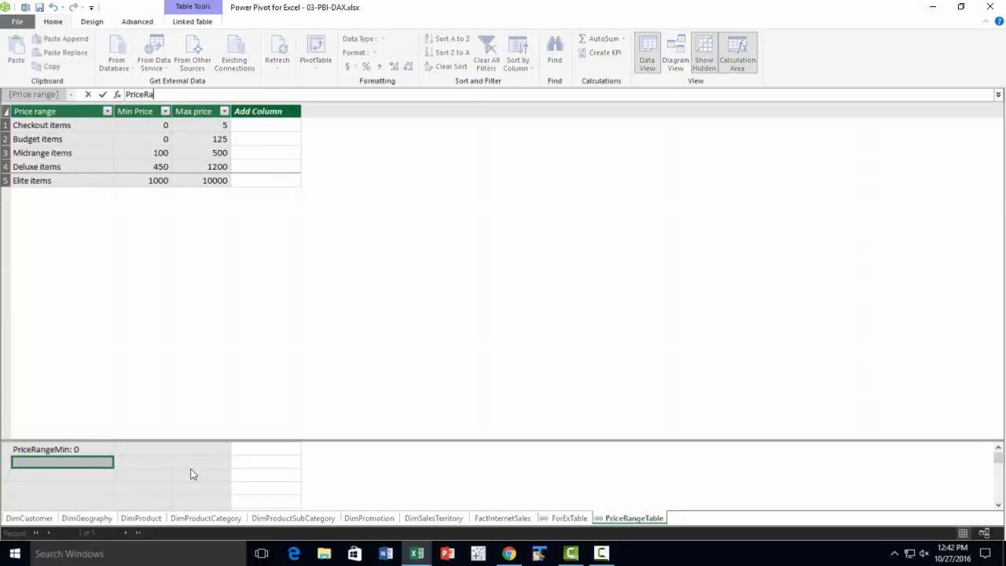
pyautogui.write('ngeMax')
pyautogui.write(':=')
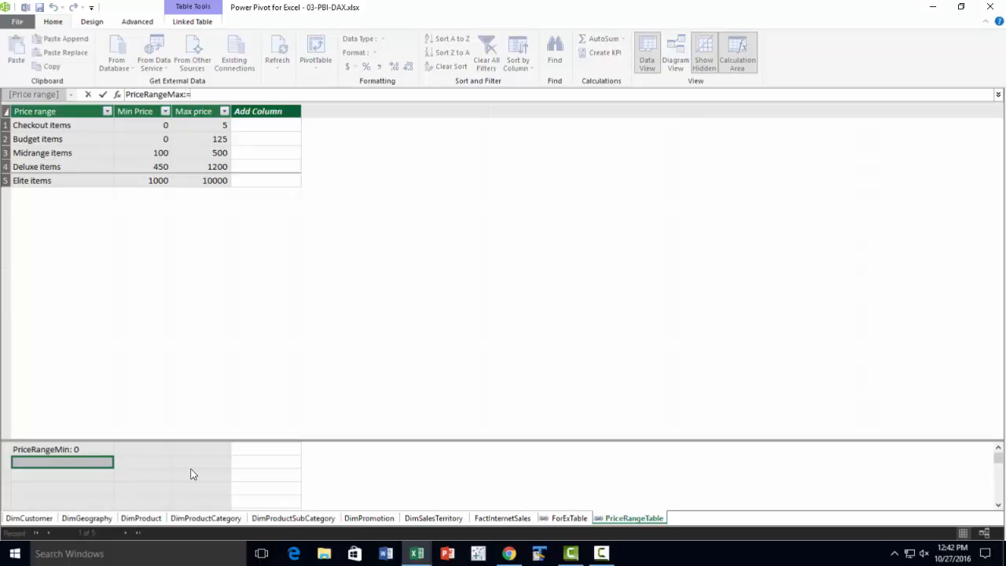
pyautogui.write('min')
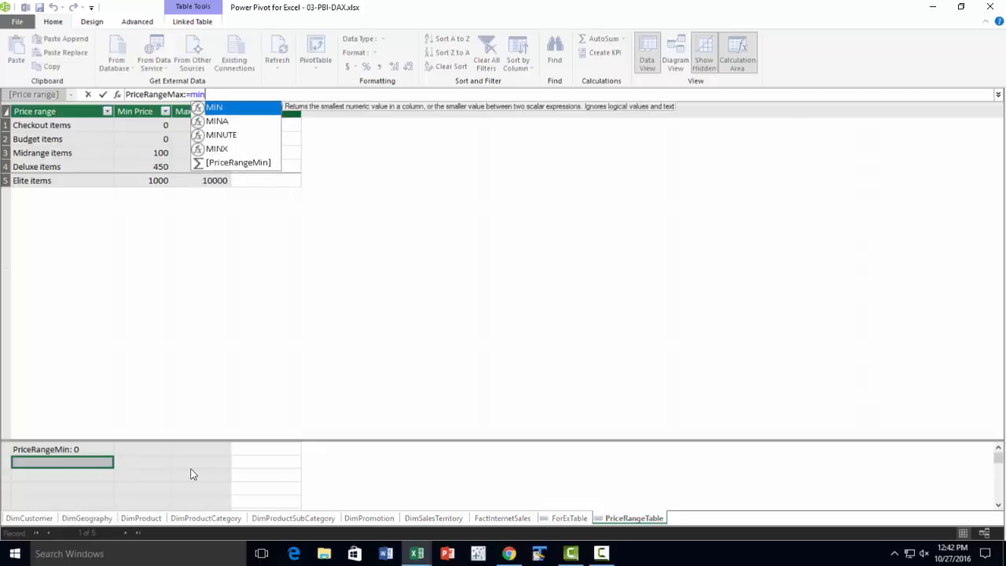
pyautogui.press('Tab')
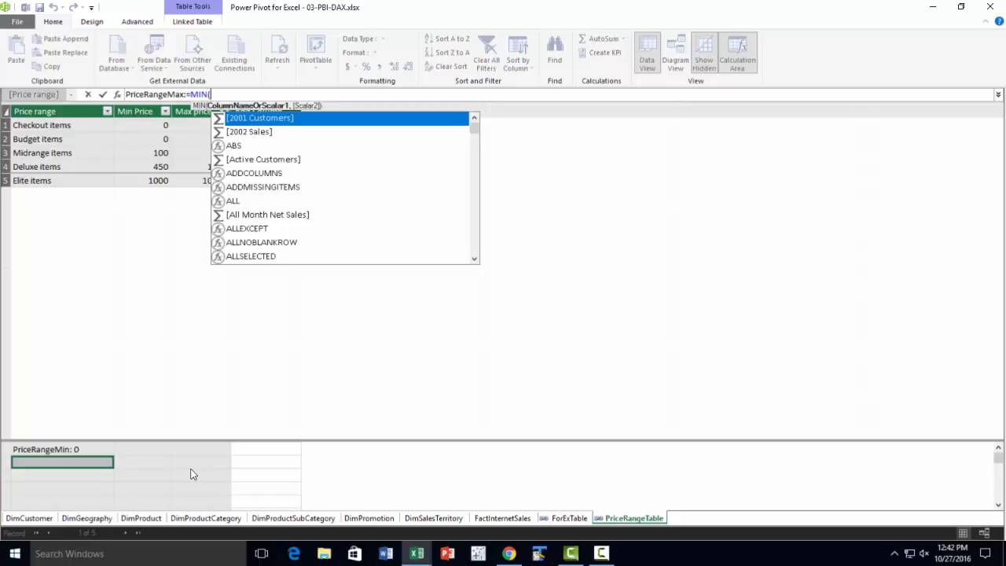
pyautogui.write('max')
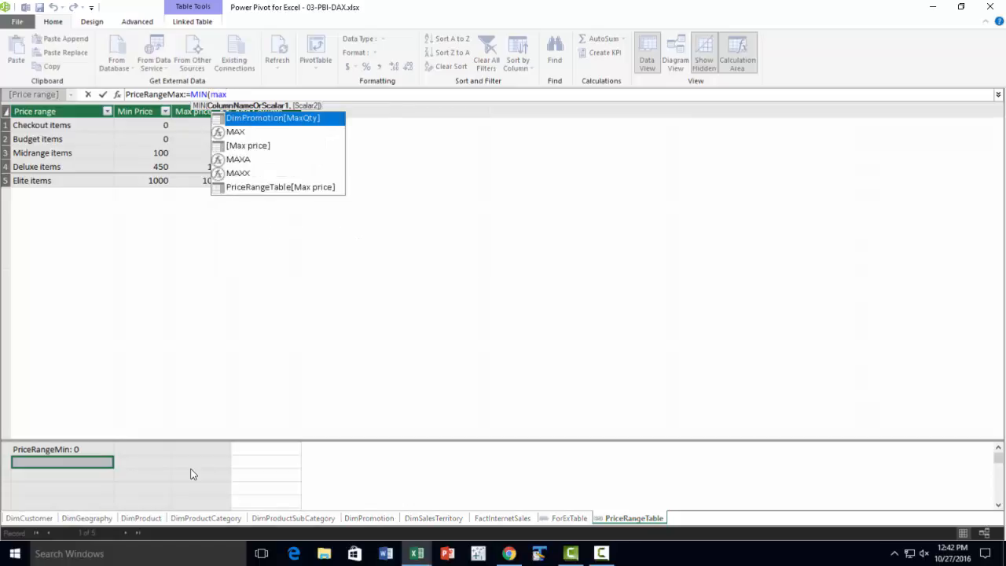
pyautogui.press('Down')
pyautogui.press('Down')
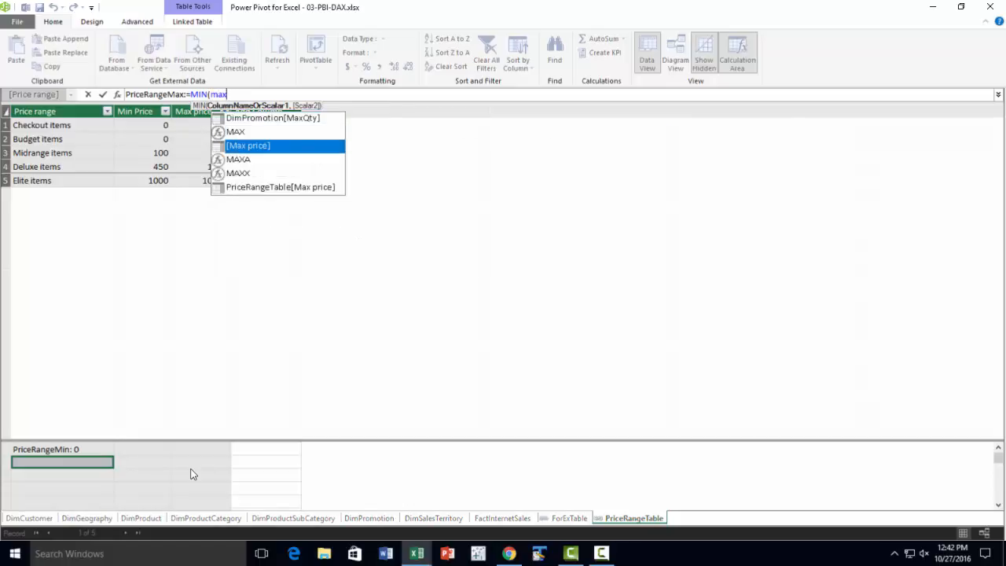
pyautogui.press('Tab')
pyautogui.write(')')
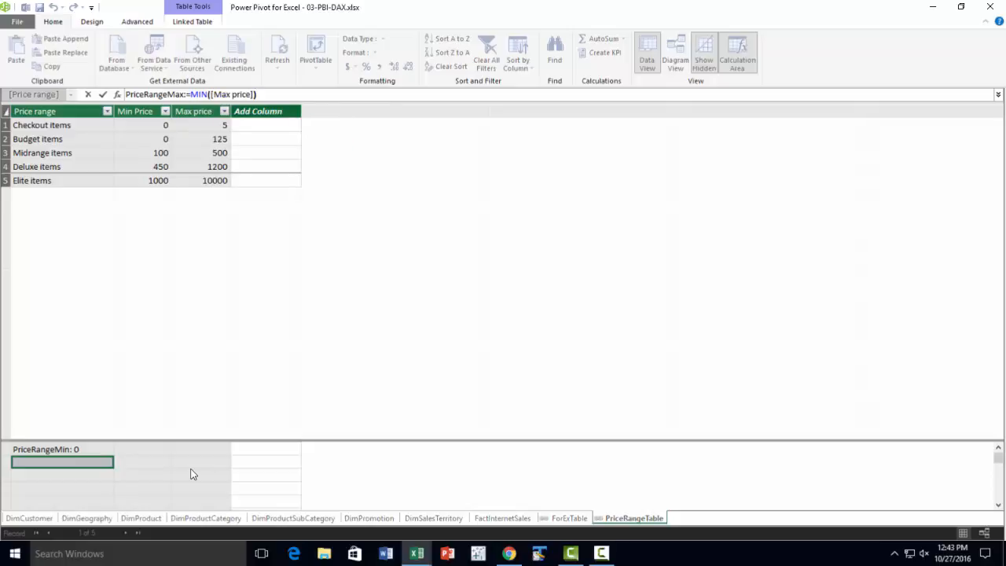
pyautogui.press('Return')
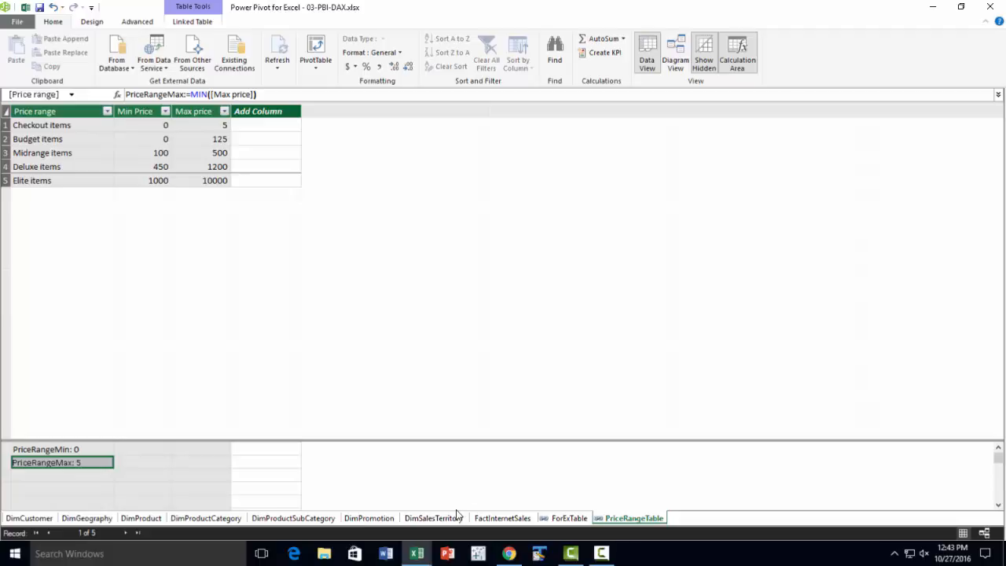
# Step: Start a measure named "Ttoal Sales in price range" with the CALCULATE function in FactInternetSales, below Pct Sales of All Months
pyautogui.click(507, 519)
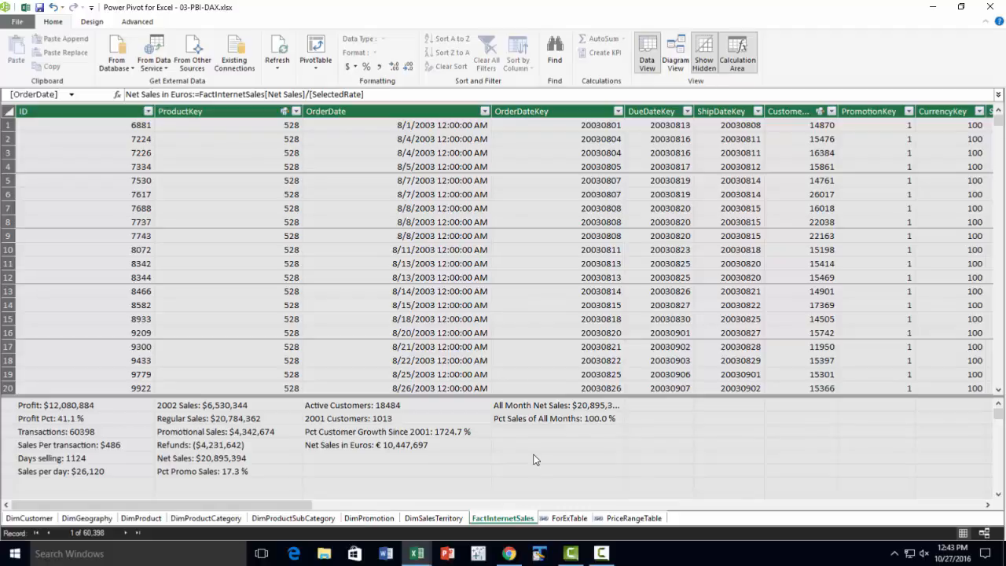
pyautogui.click(551, 432)
pyautogui.write('Tto')
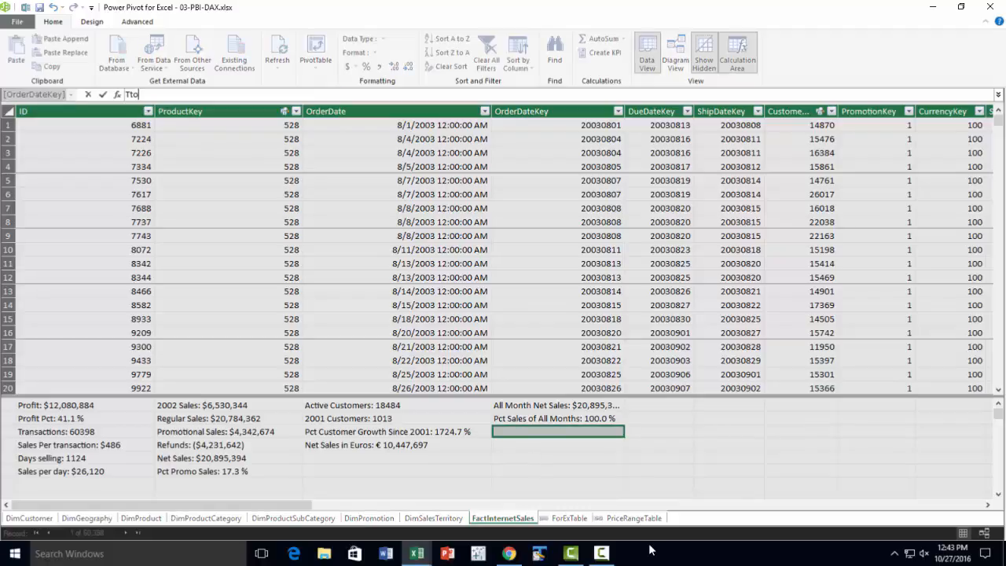
pyautogui.write('al Sales in price range:')
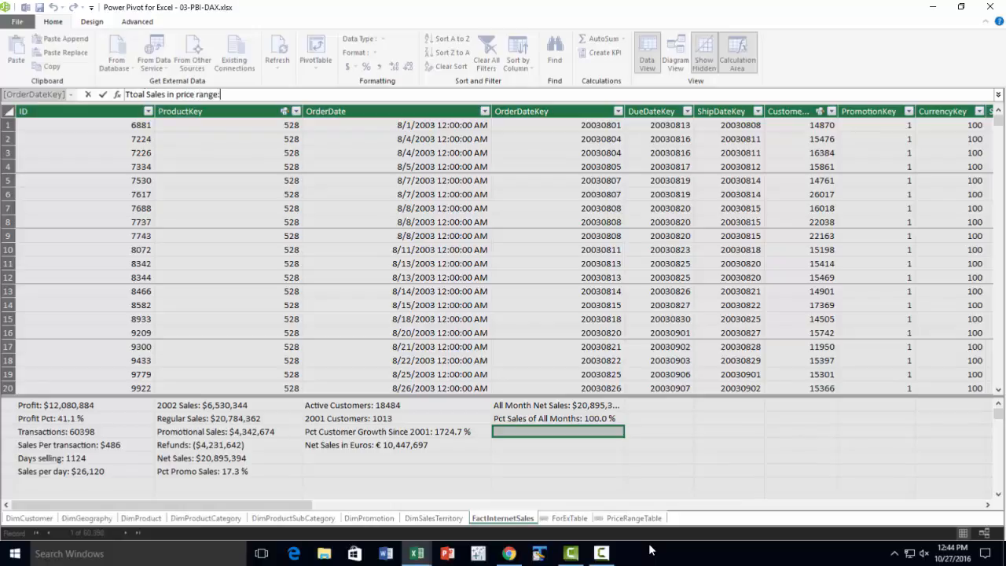
pyautogui.write('=calcu')
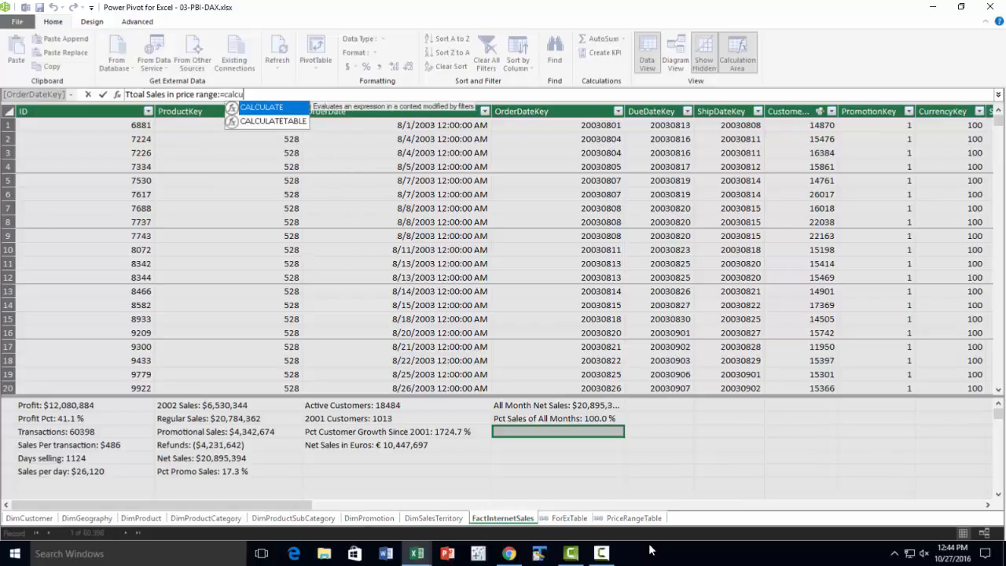
pyautogui.press('Tab')
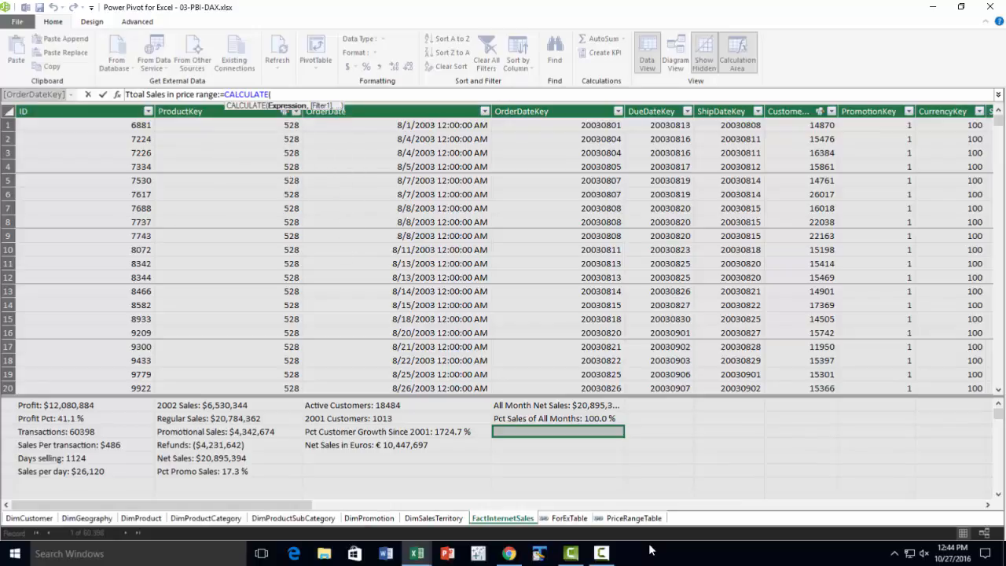
# Step: Enter the [Total Sales] measure as the expression argument of CALCULATE
pyautogui.write('ttoal')
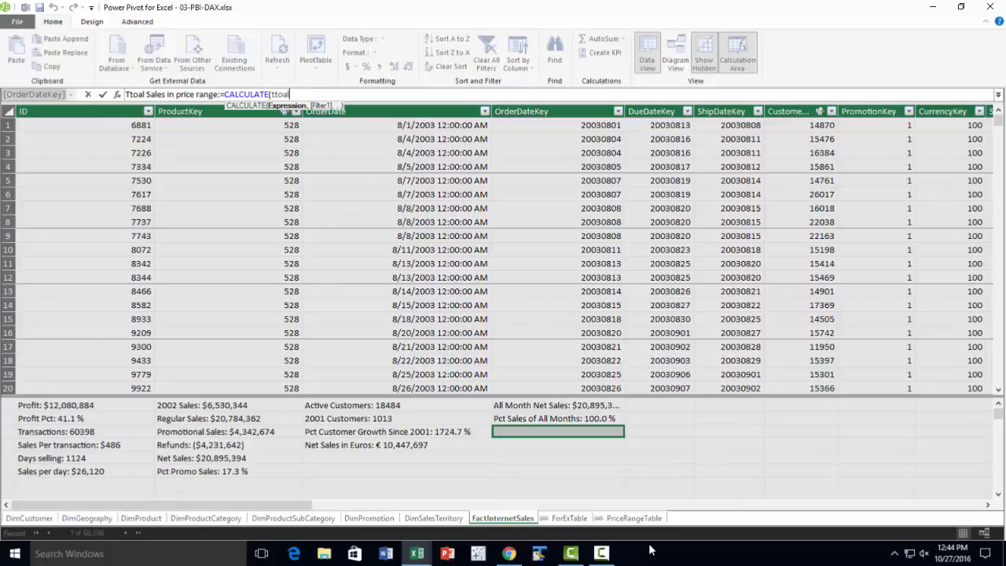
pyautogui.press('BackSpace')
pyautogui.press('BackSpace')
pyautogui.press('BackSpace')
pyautogui.press('BackSpace')
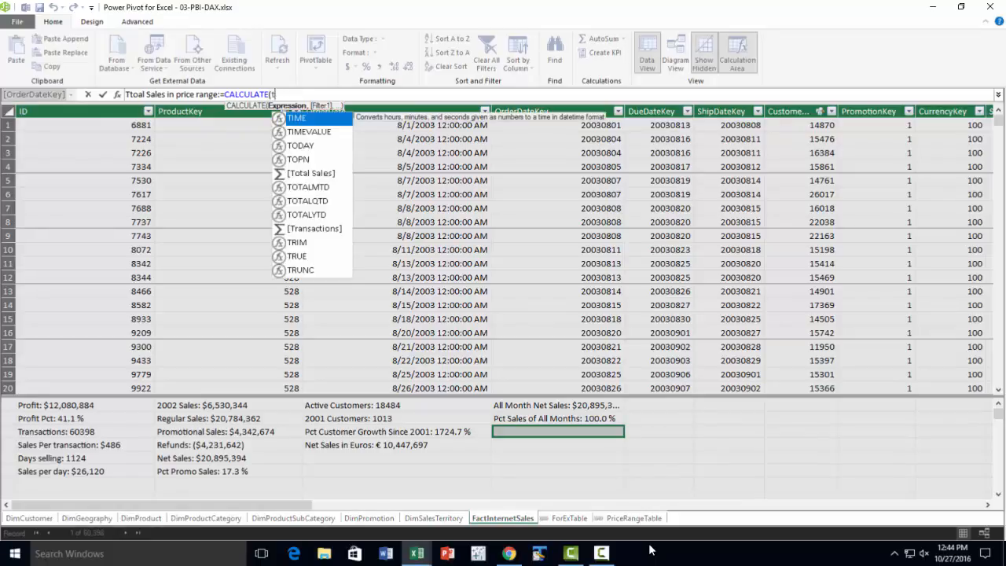
pyautogui.write('ot')
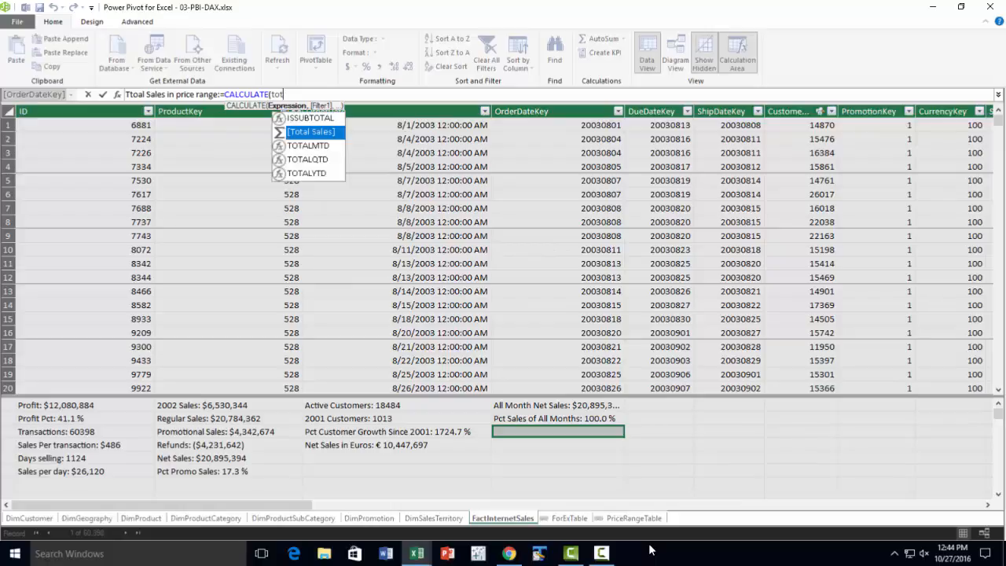
pyautogui.press('Tab')
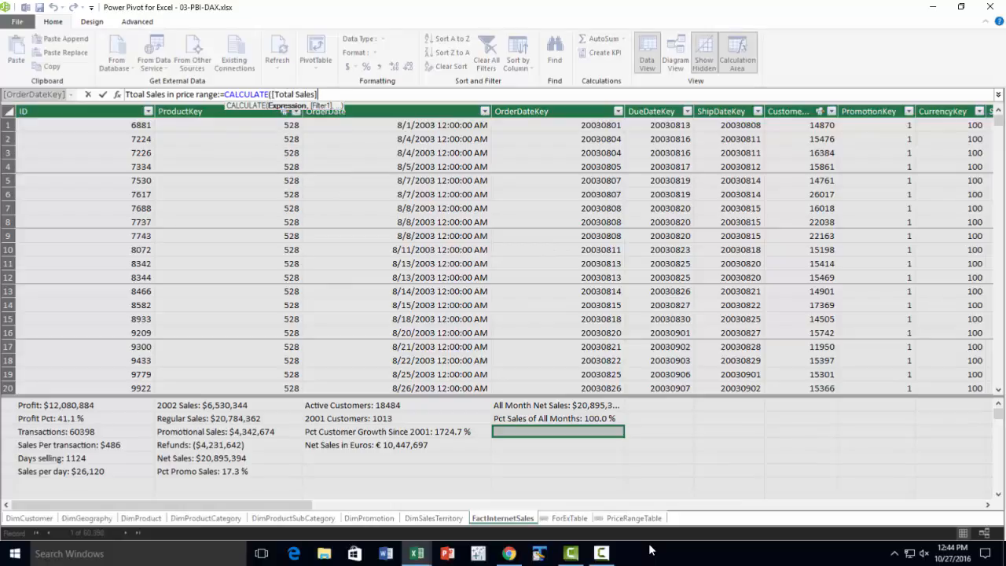
# Step: Add a FILTER function over the DimProduct table as the filter argument of CALCULATE
pyautogui.write(',')
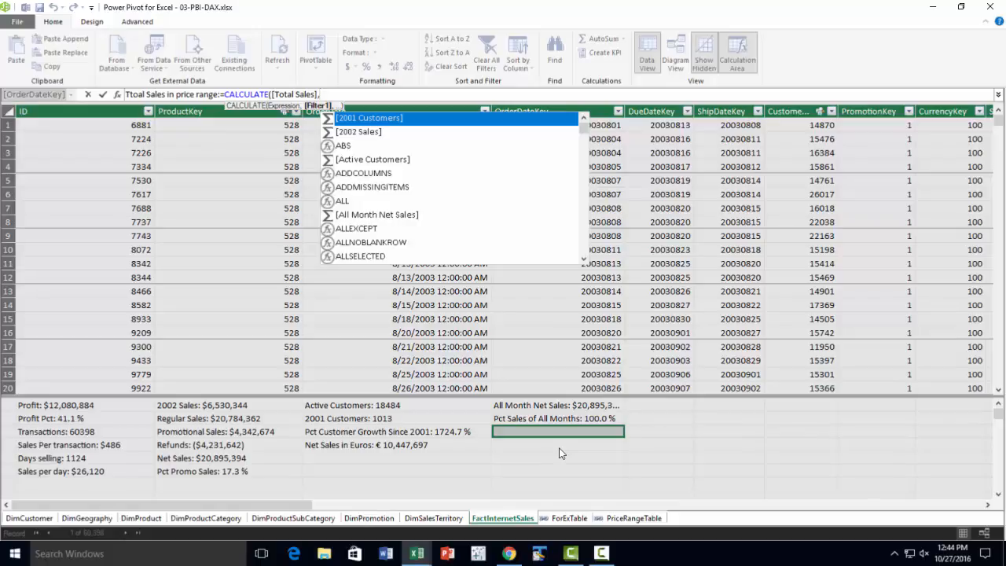
pyautogui.write('filte')
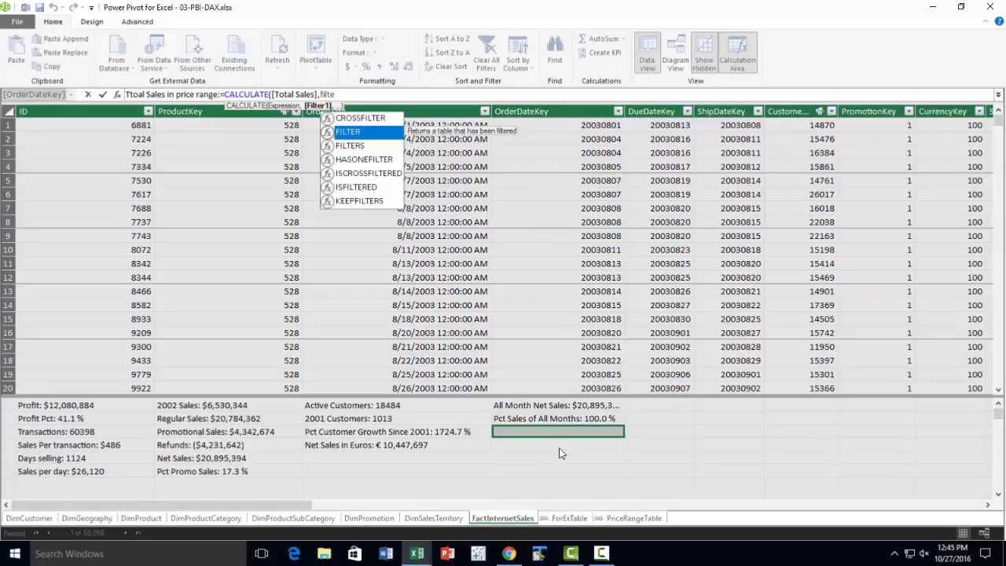
pyautogui.press('Tab')
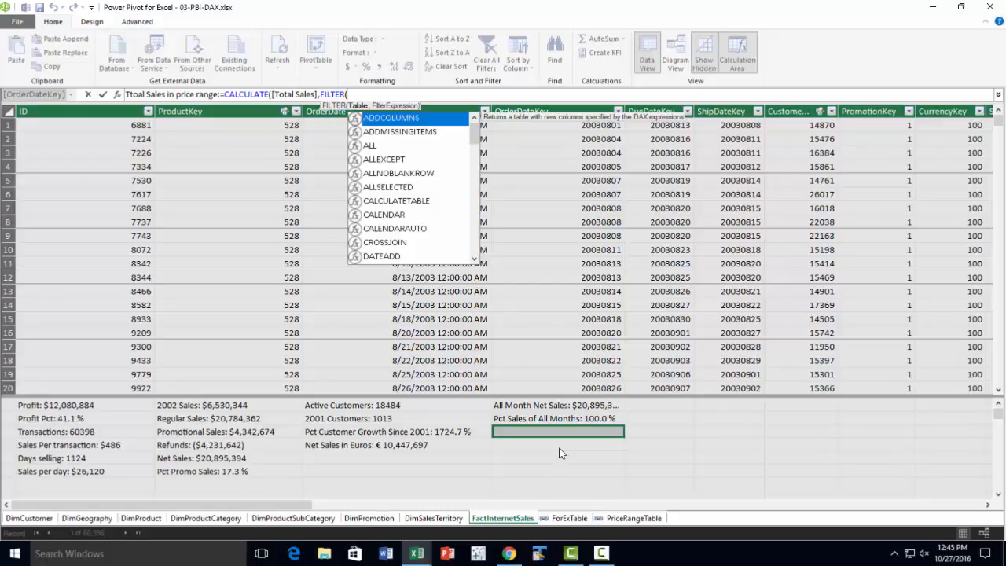
pyautogui.write('Dim')
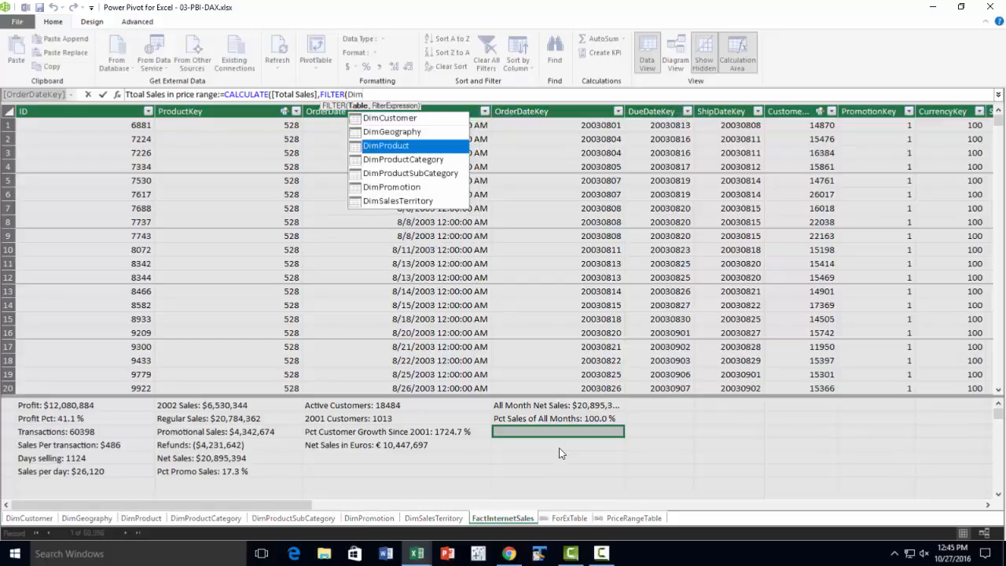
pyautogui.write('Product[')
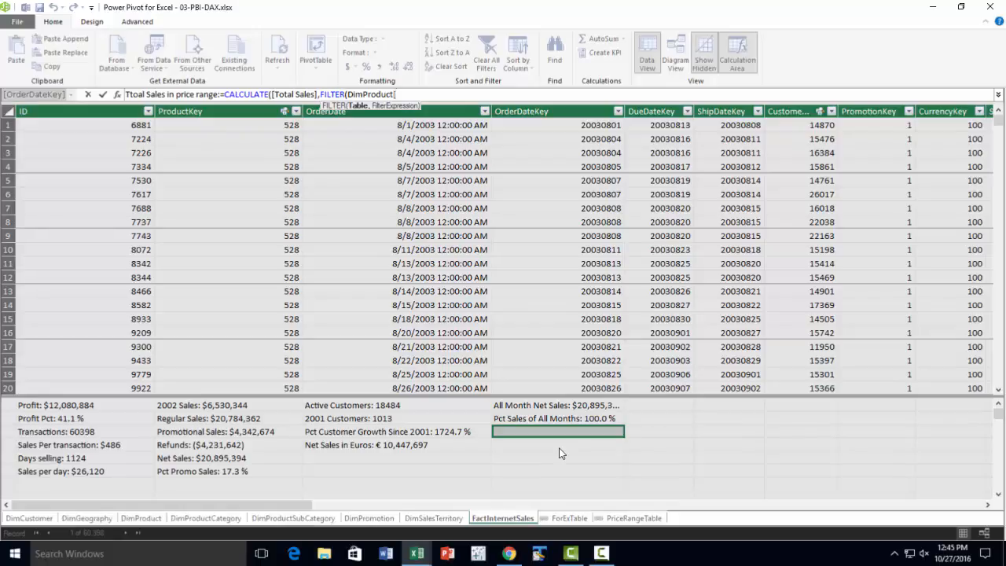
pyautogui.press('BackSpace')
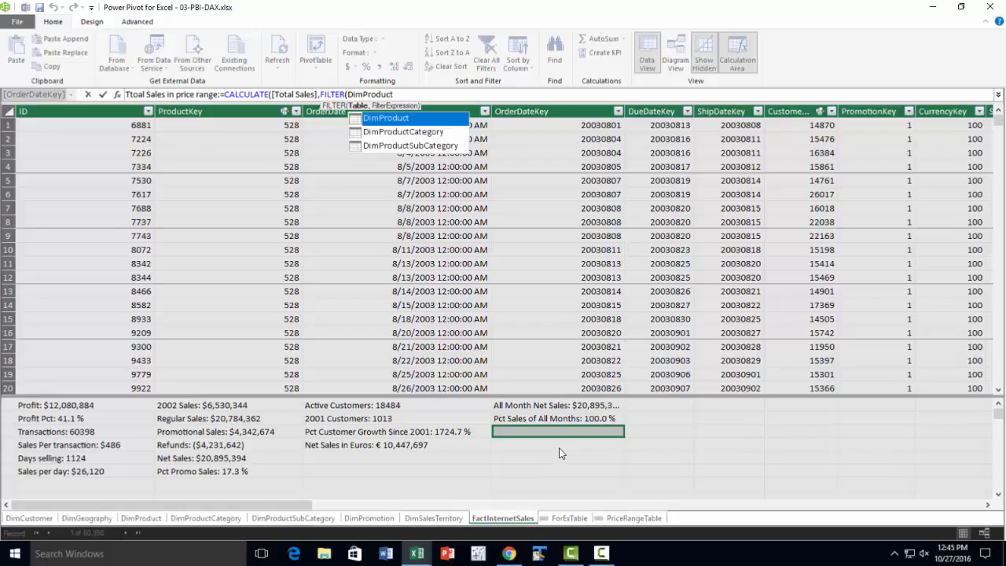
pyautogui.write(',')
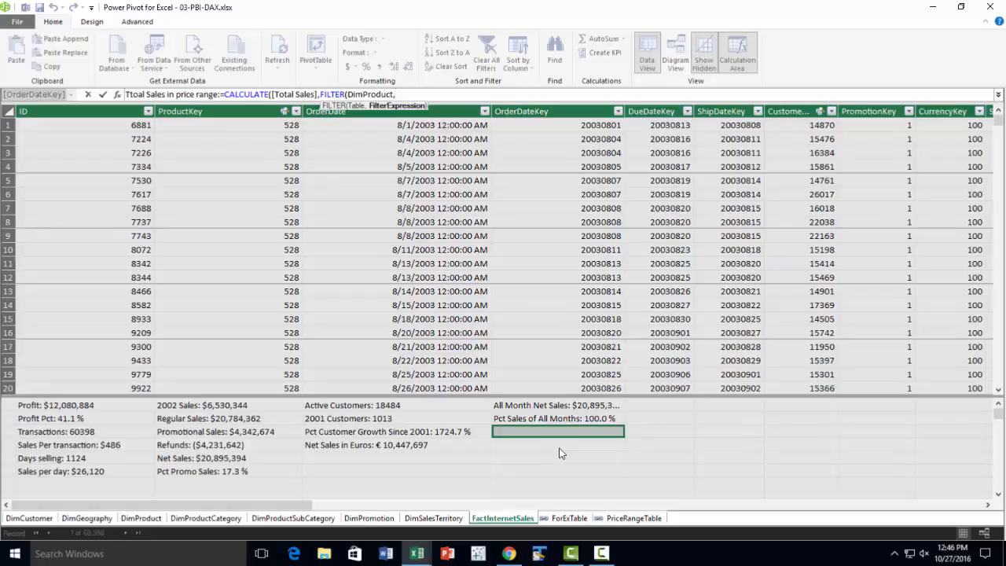
# Step: Enter the condition DimProduct[ListPrice]>=[PriceRangeMin] as the filter expression of FILTER
pyautogui.write('list')
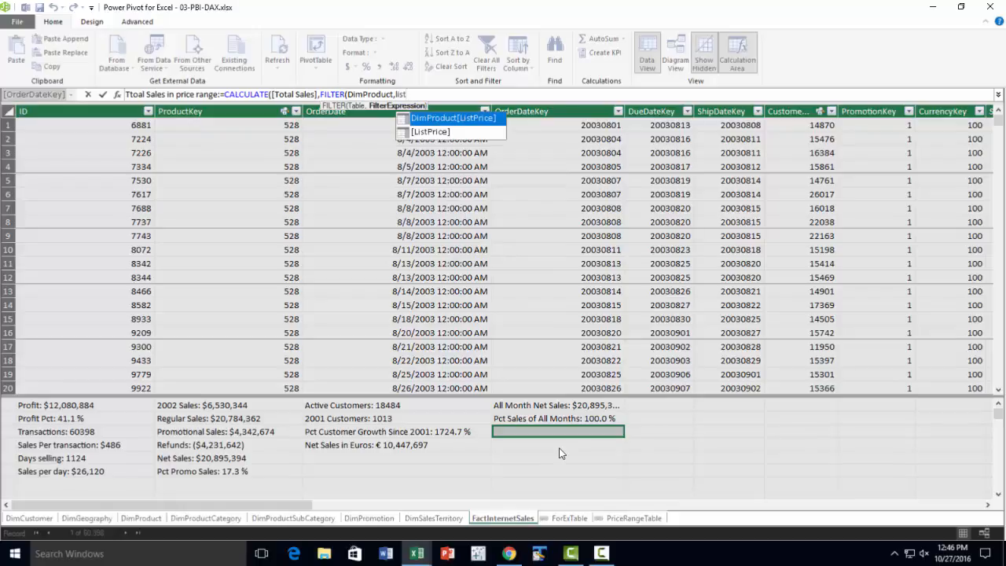
pyautogui.press('Tab')
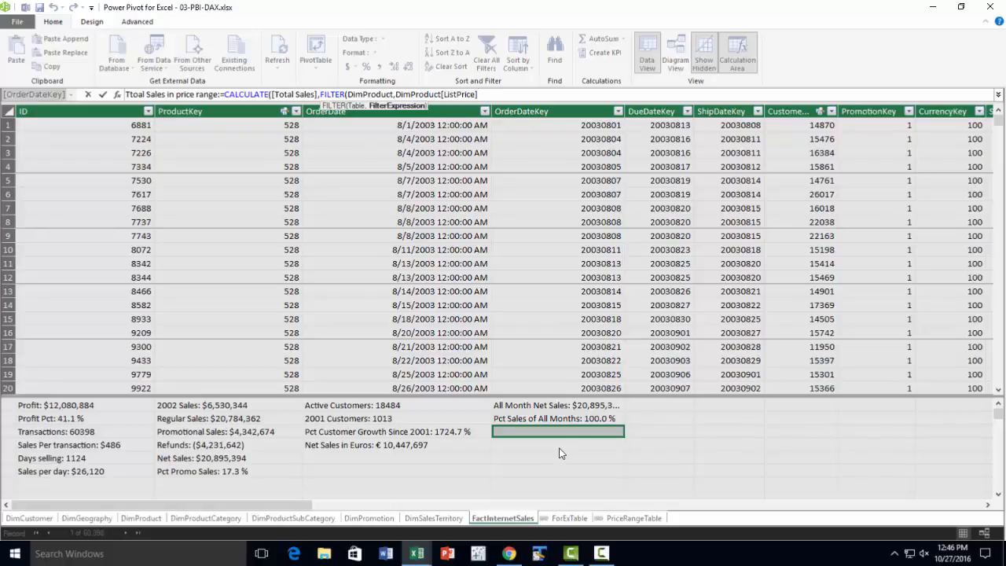
pyautogui.write('>=')
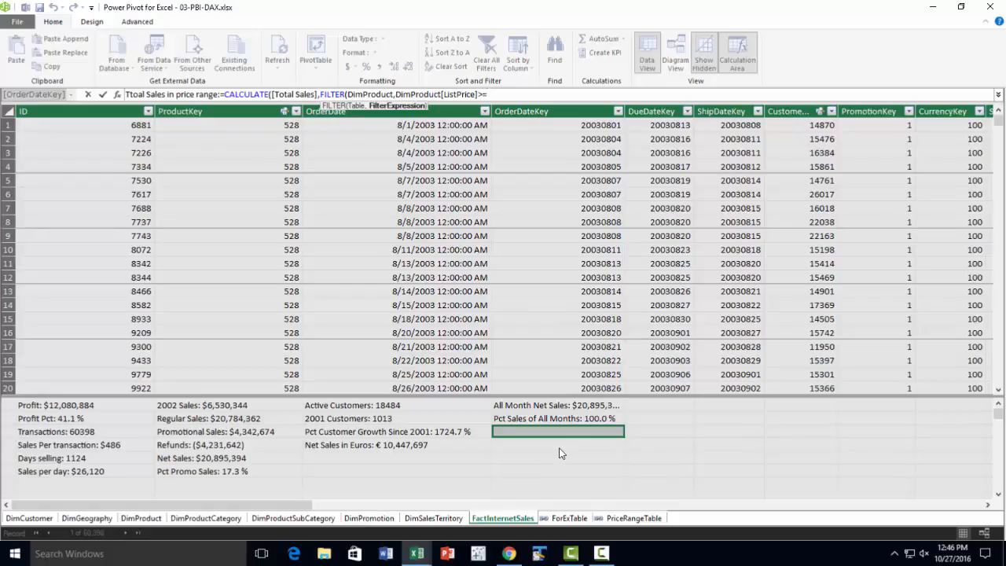
pyautogui.write('pri')
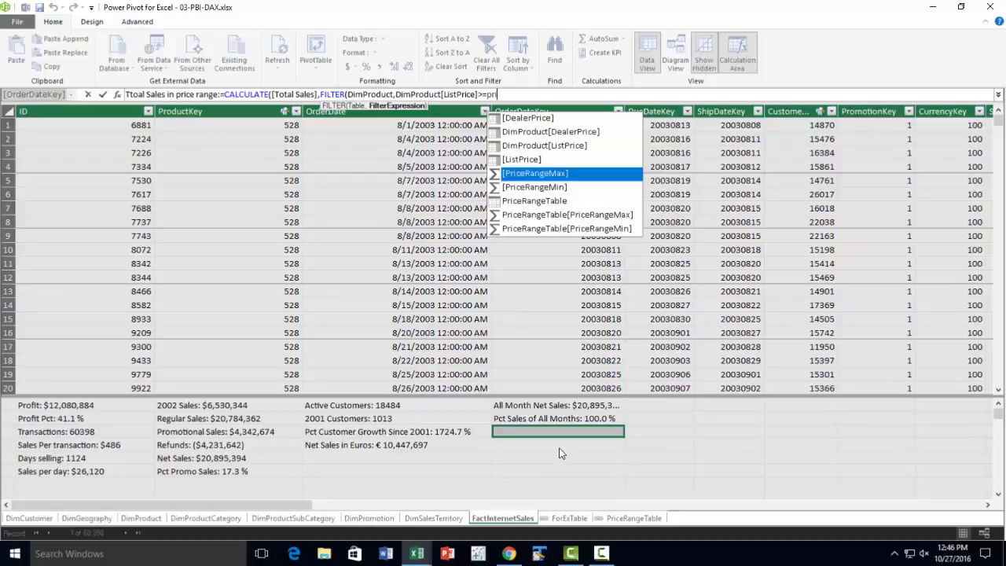
pyautogui.press('Down')
pyautogui.press('Tab')
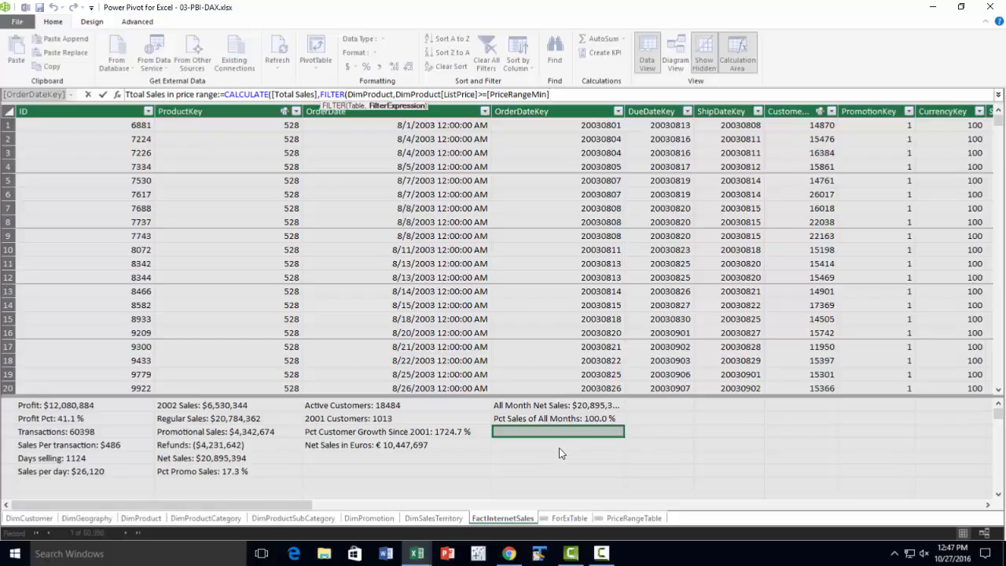
# Step: Re-enter the [PriceRangeMin] measure reference at the end of the filter condition
pyautogui.press('BackSpace')
pyautogui.press('BackSpace')
pyautogui.press('BackSpace')
pyautogui.press('BackSpace')
pyautogui.press('BackSpace')
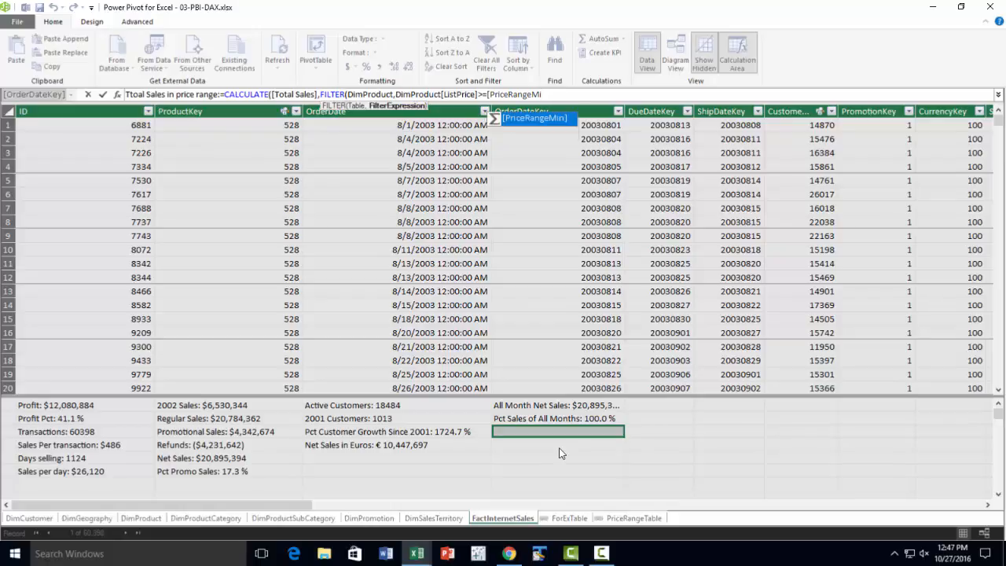
pyautogui.press('BackSpace')
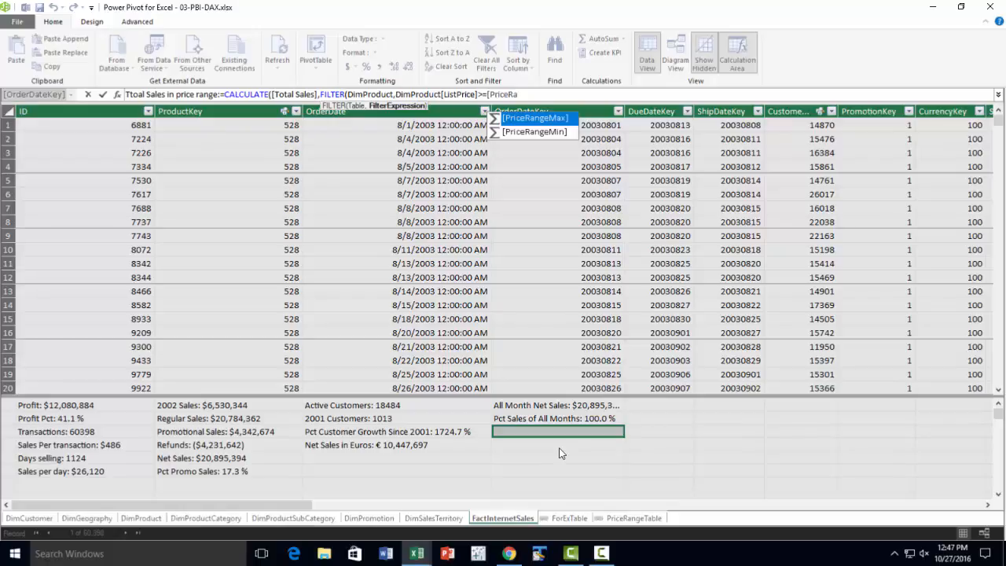
pyautogui.press('Down')
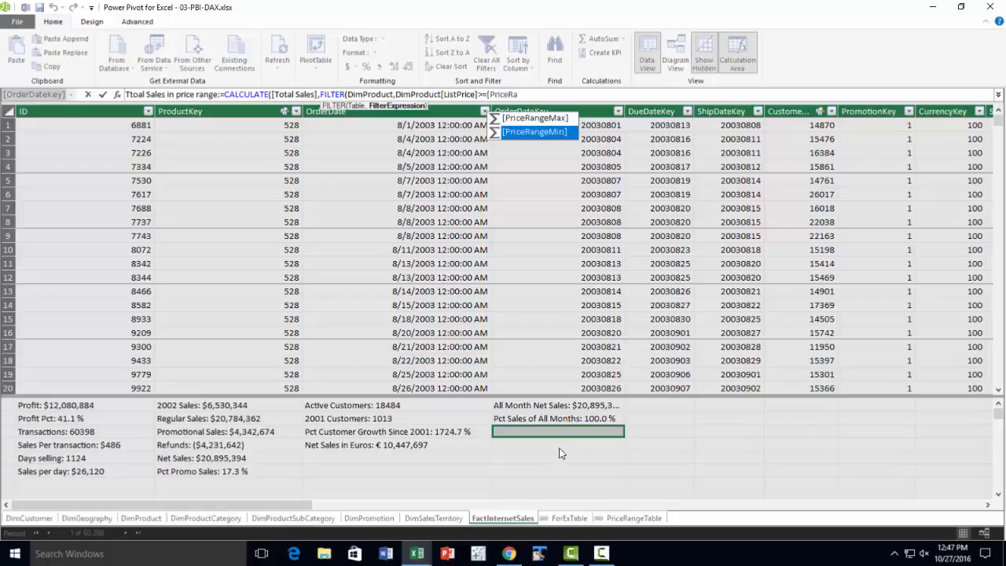
pyautogui.press('Tab')
pyautogui.write(')')
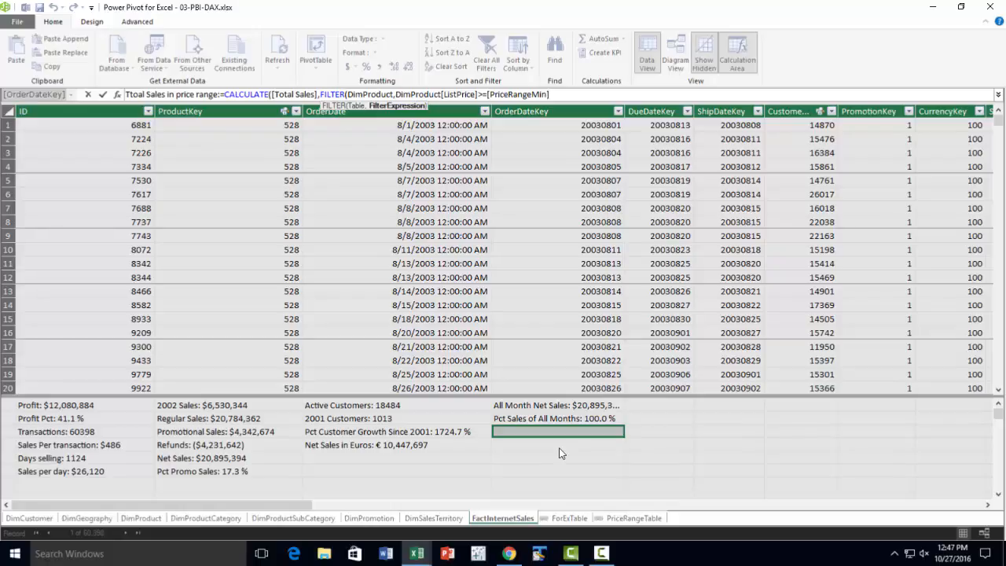
# Step: Extend the filter expression with &&DimProduct[ListPrice]<=[PriceRangeMax], close both functions and commit the measure
pyautogui.write('&&')
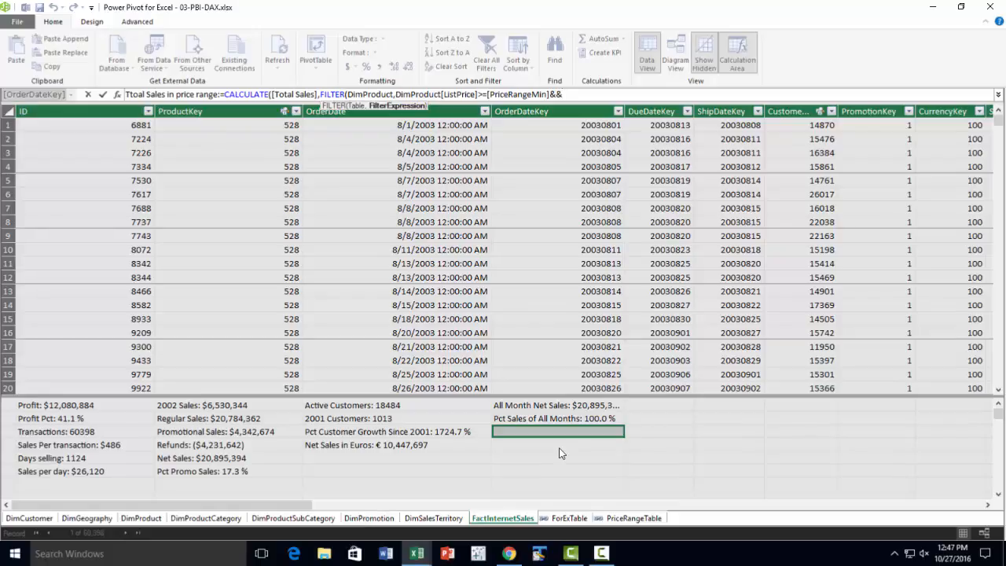
pyautogui.write('list')
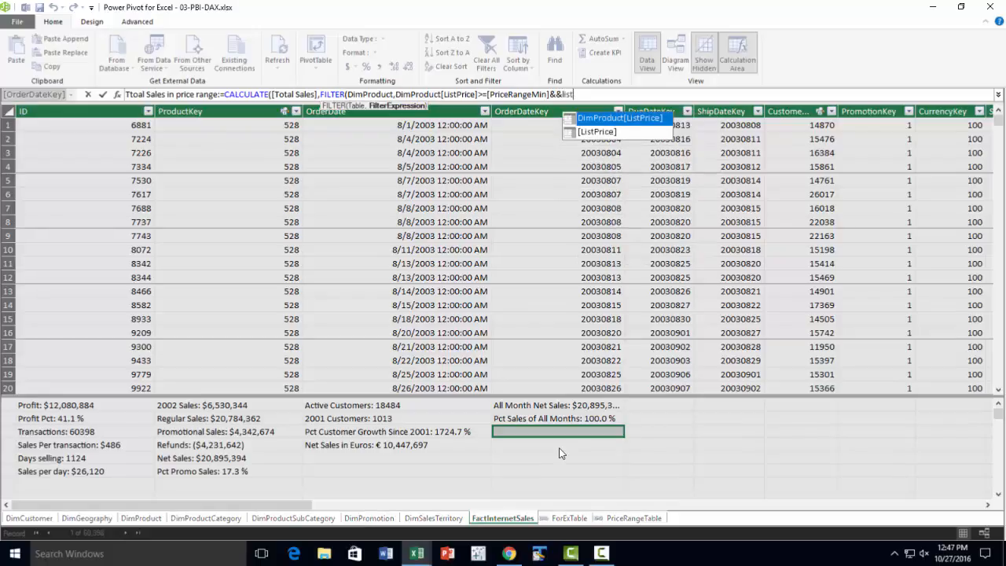
pyautogui.press('Tab')
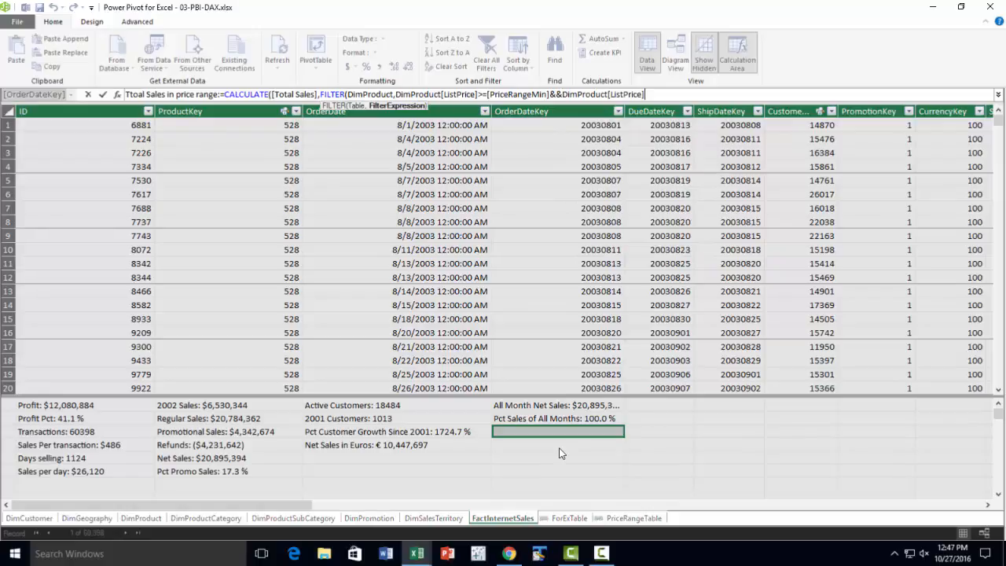
pyautogui.write('<=')
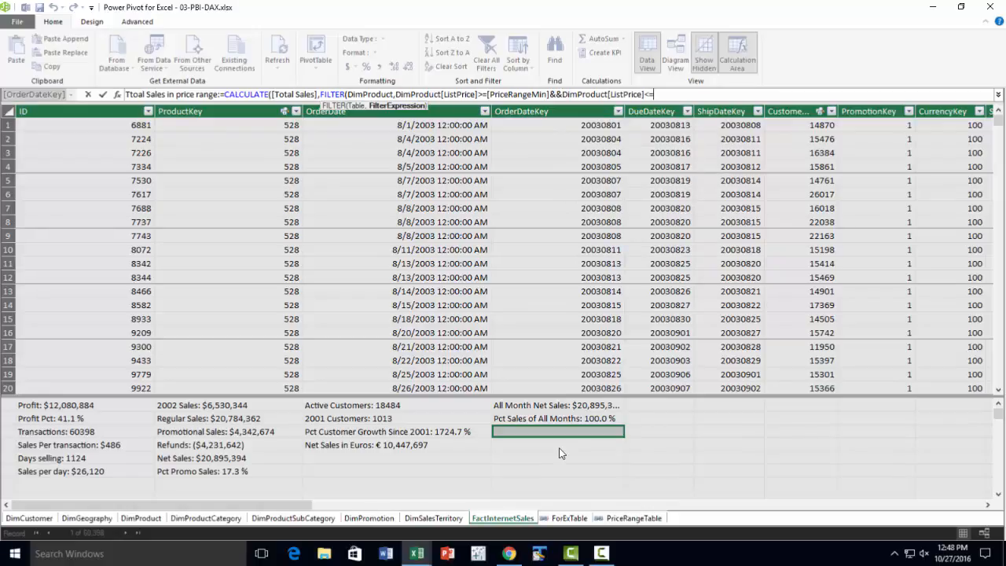
pyautogui.write('m')
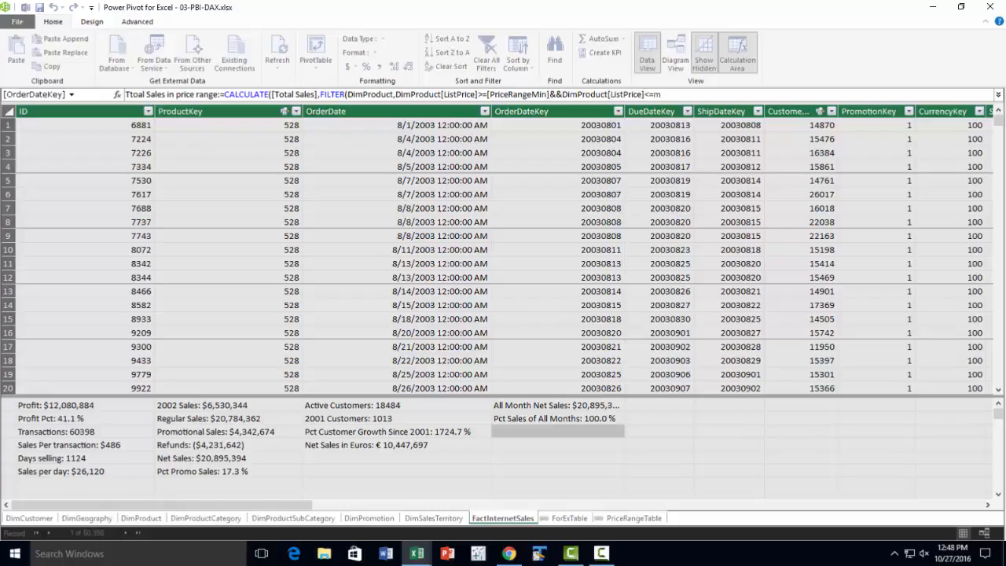
pyautogui.press('BackSpace')
pyautogui.write('Price')
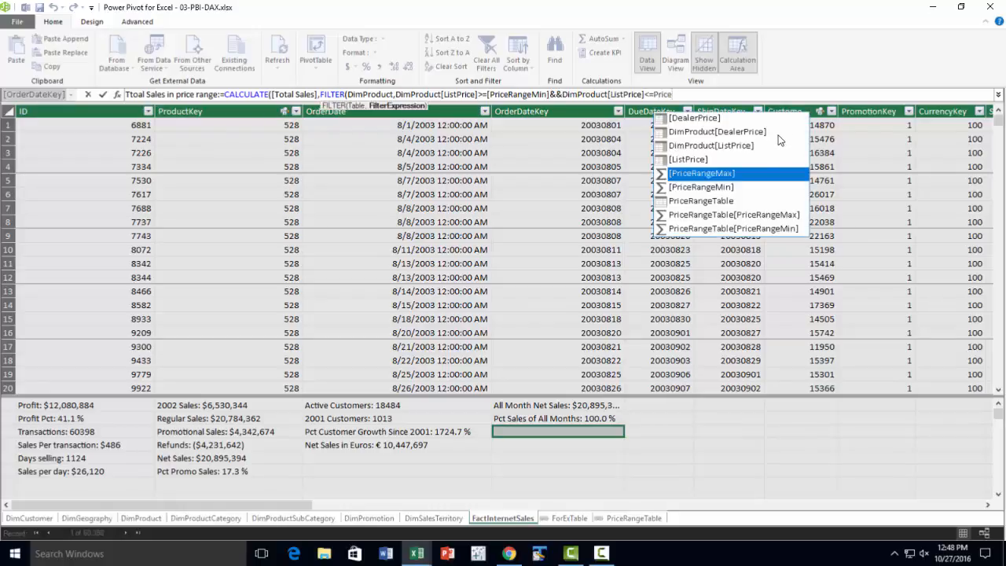
pyautogui.click(699, 93)
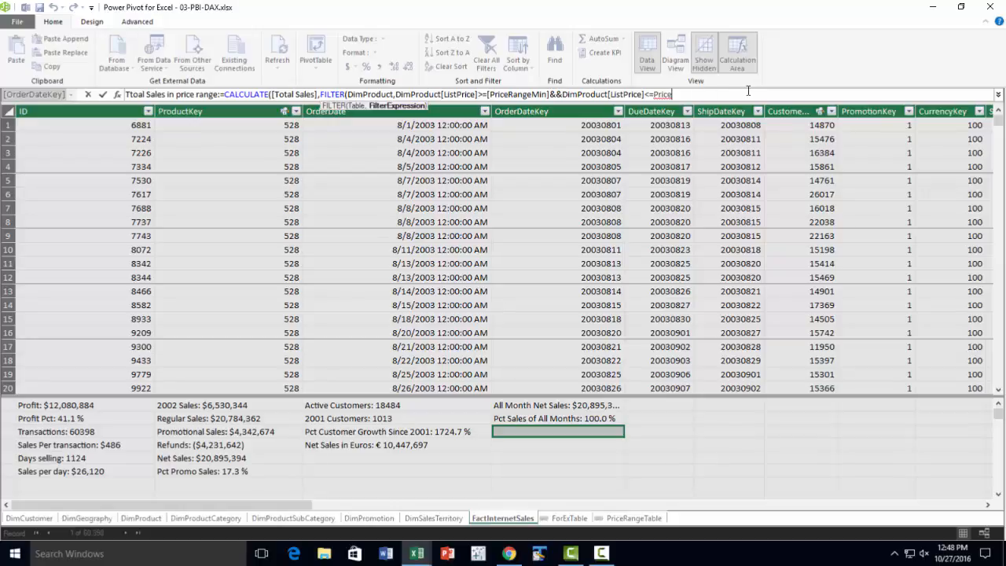
pyautogui.write('r')
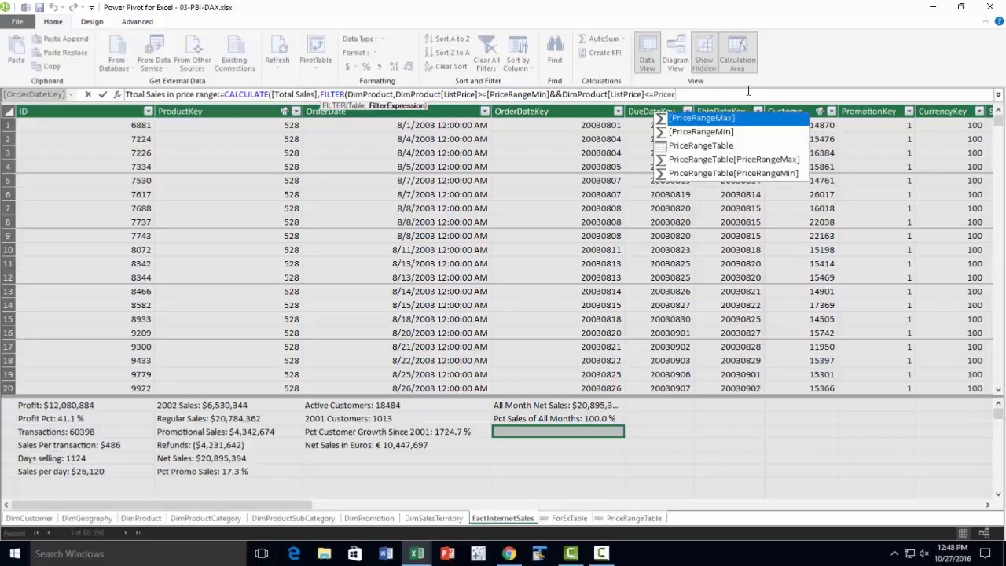
pyautogui.press('Tab')
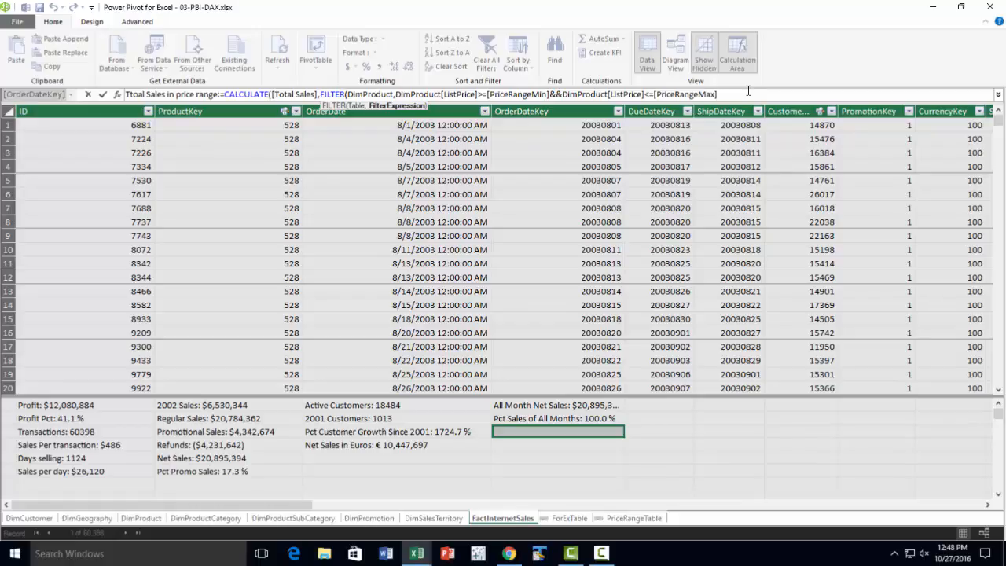
pyautogui.write(')')
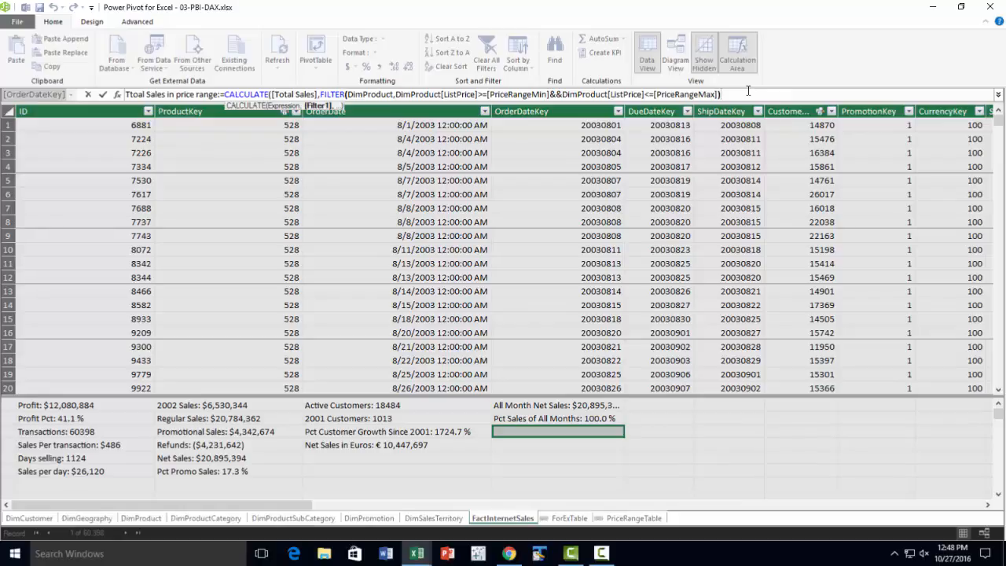
pyautogui.write(')')
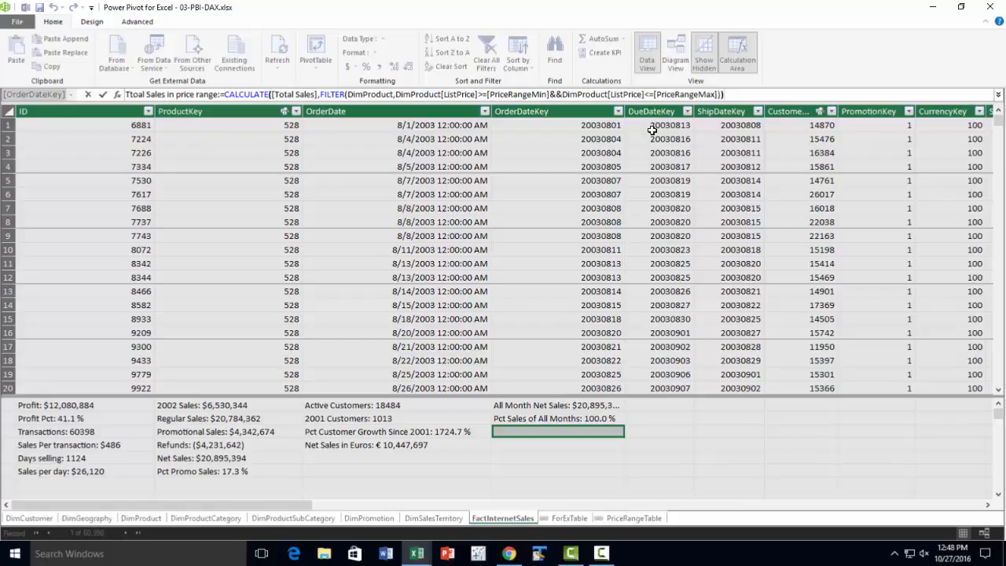
pyautogui.press('Return')
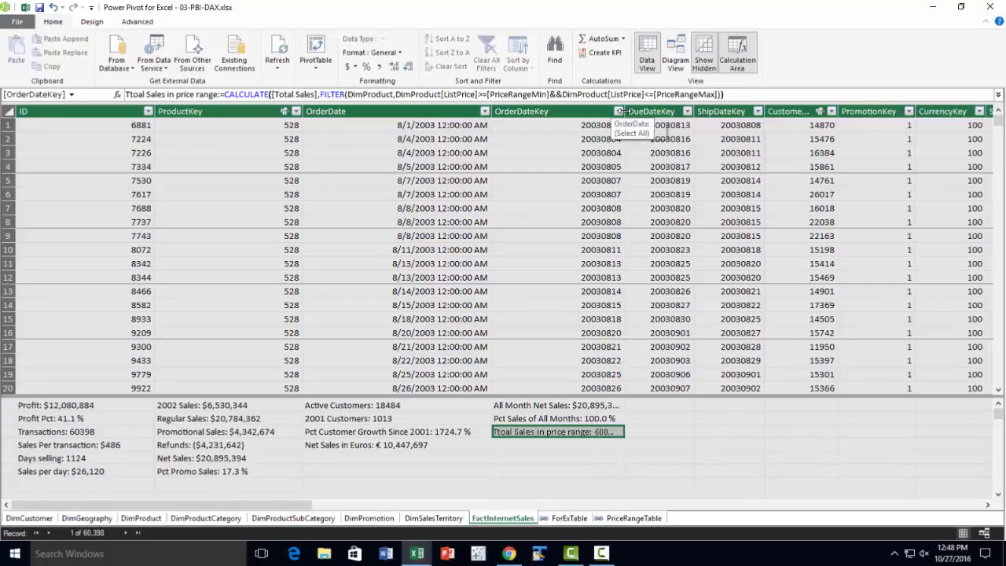
# Step: Widen the OrderDateKey column and format the Ttoal Sales in price range measure as $ currency with 0 decimal places
pyautogui.moveTo(625, 112); pyautogui.dragTo(662, 133)
pyautogui.rightClick(607, 432)
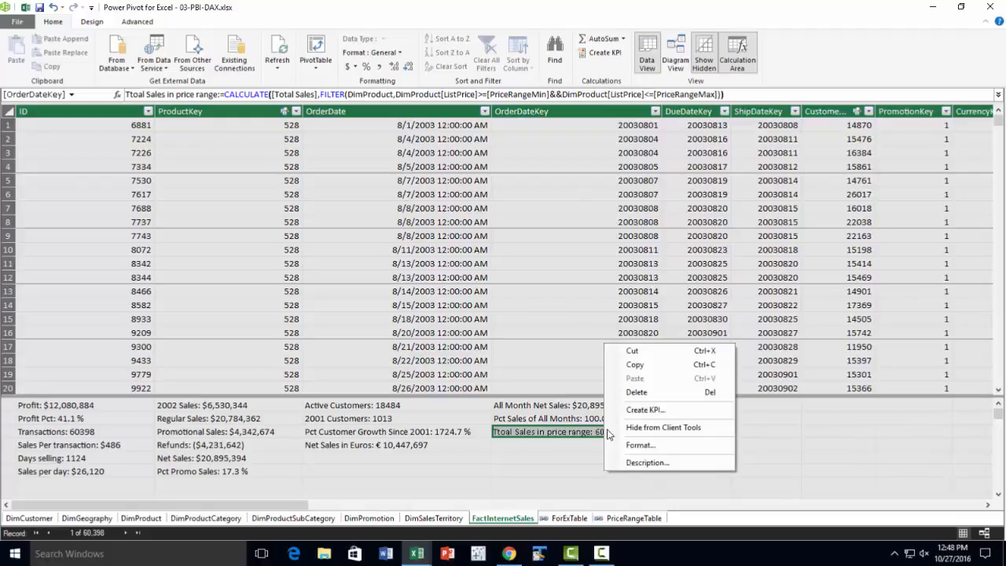
pyautogui.click(656, 446)
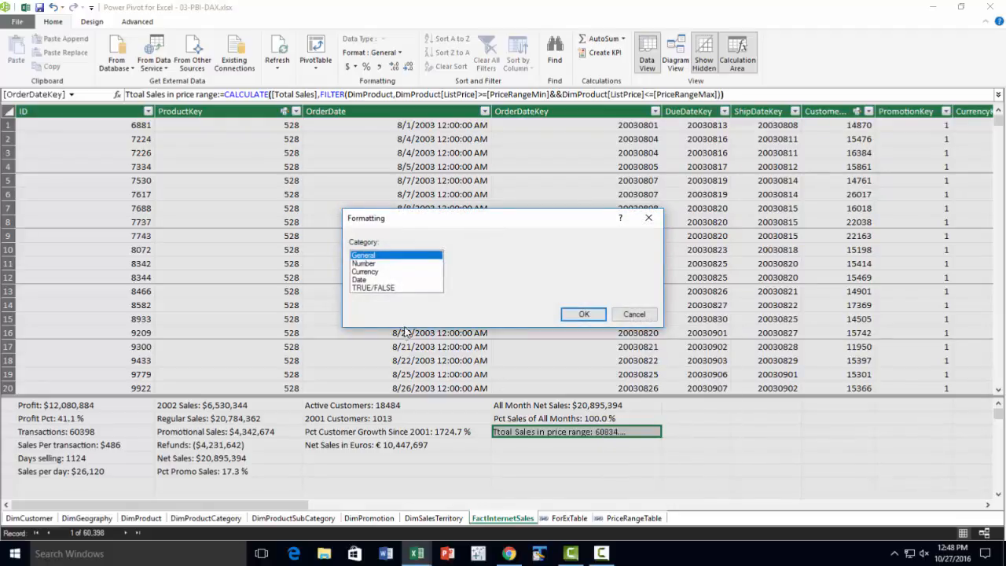
pyautogui.click(380, 272)
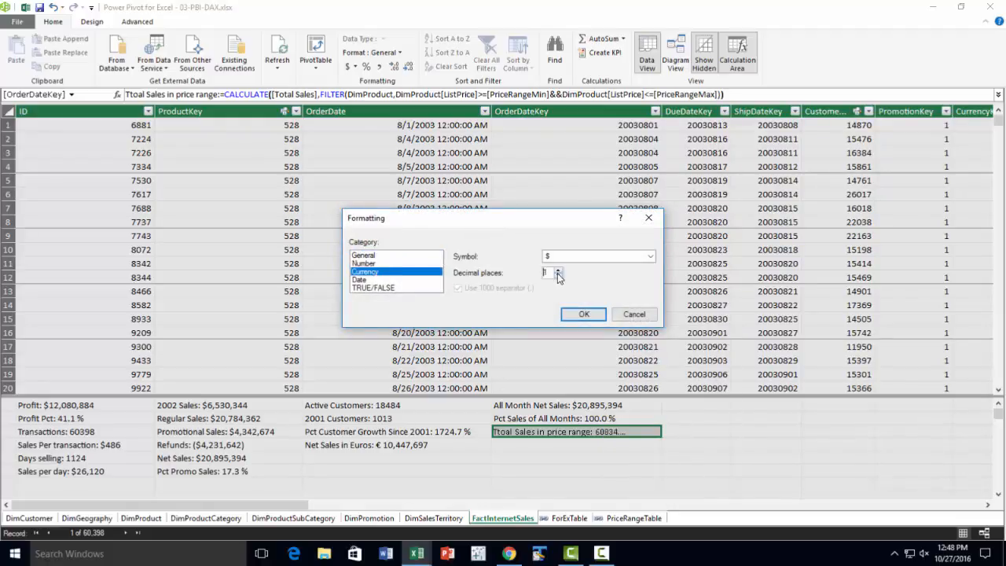
pyautogui.click(557, 275)
pyautogui.click(559, 277)
pyautogui.click(584, 314)
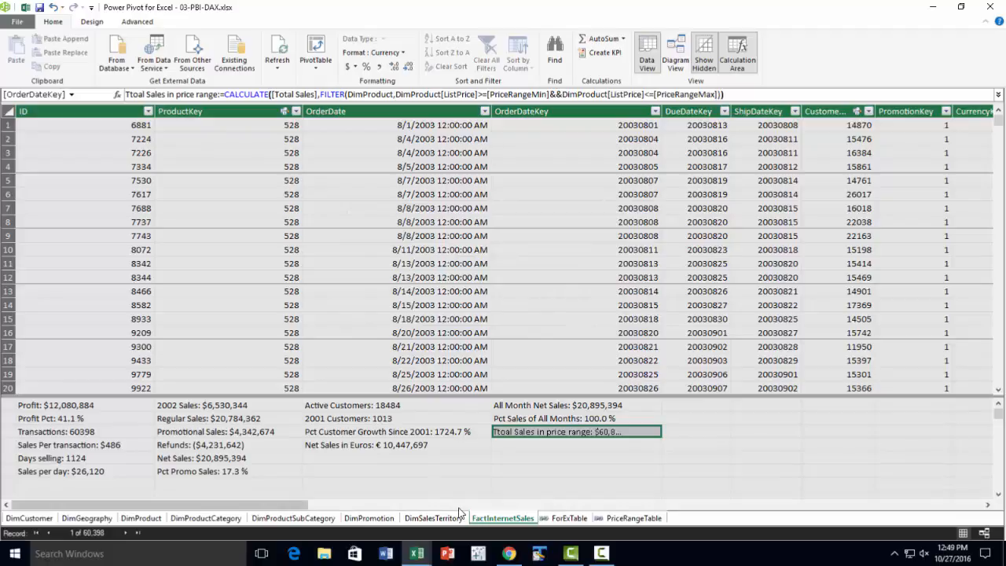
# Step: Switch to the 03-PBI-DAX workbook and insert a PivotTable based on the workbook's Data Model at cell F1 of Sheet7
pyautogui.click(420, 554)
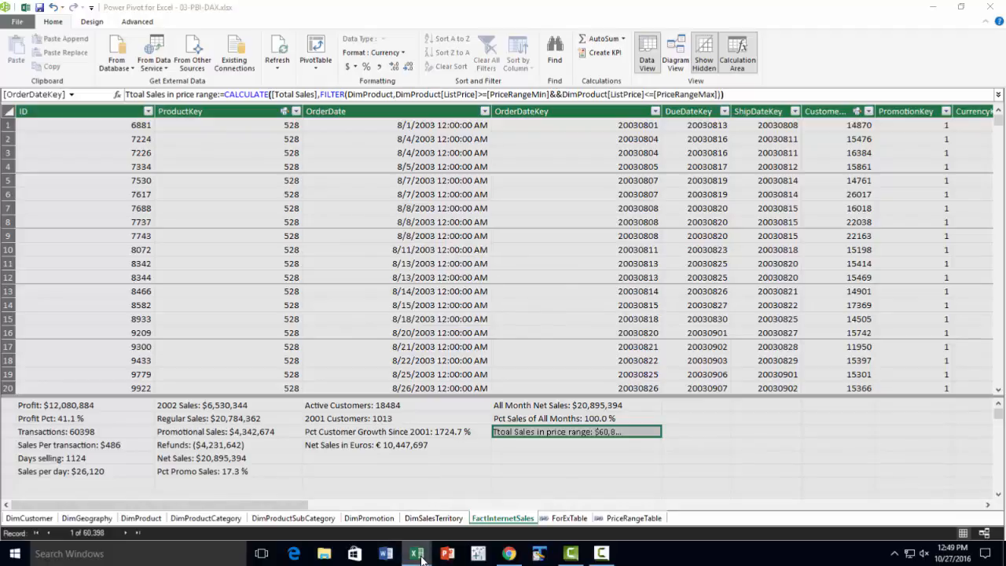
pyautogui.click(484, 493)
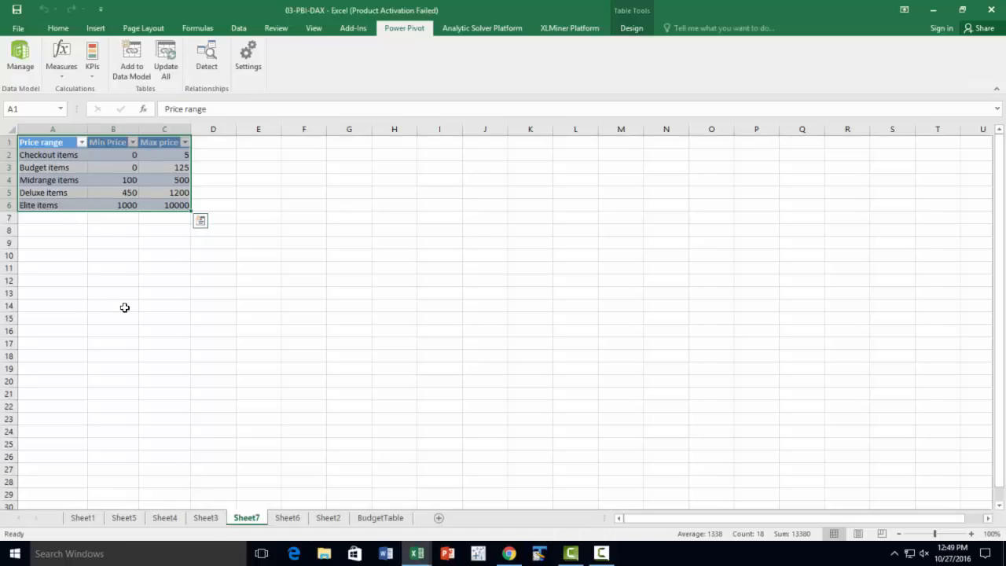
pyautogui.click(317, 141)
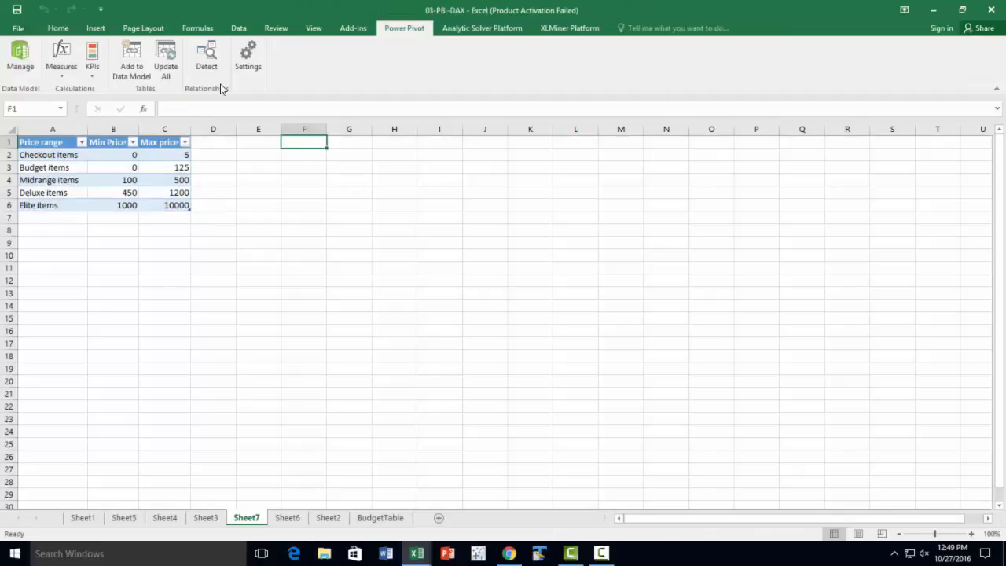
pyautogui.click(95, 28)
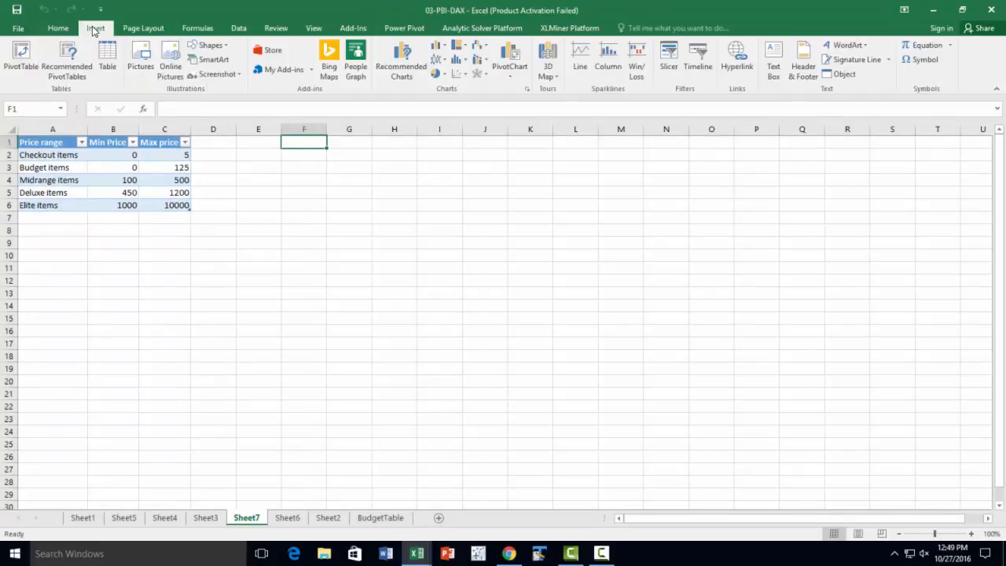
pyautogui.click(19, 61)
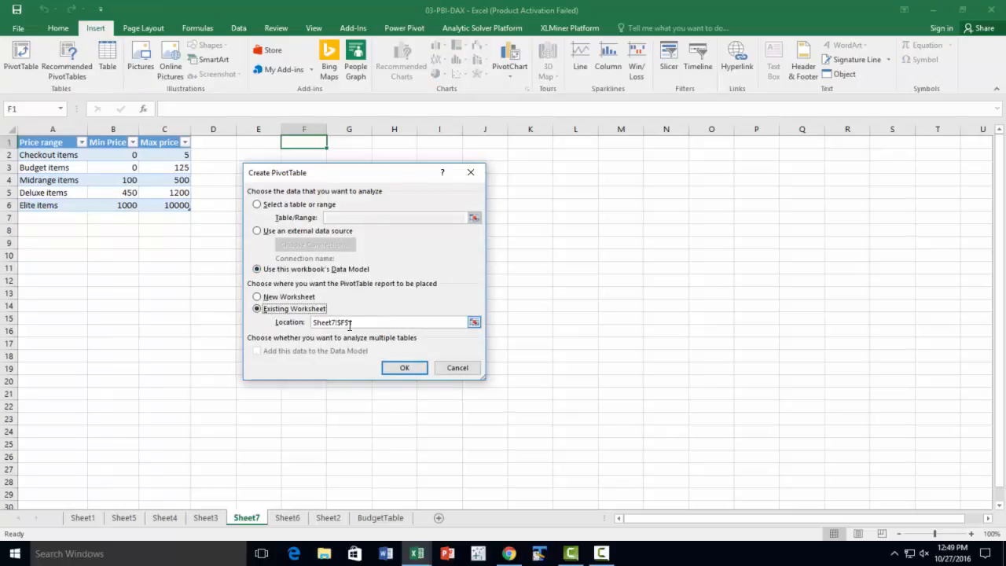
pyautogui.click(413, 375)
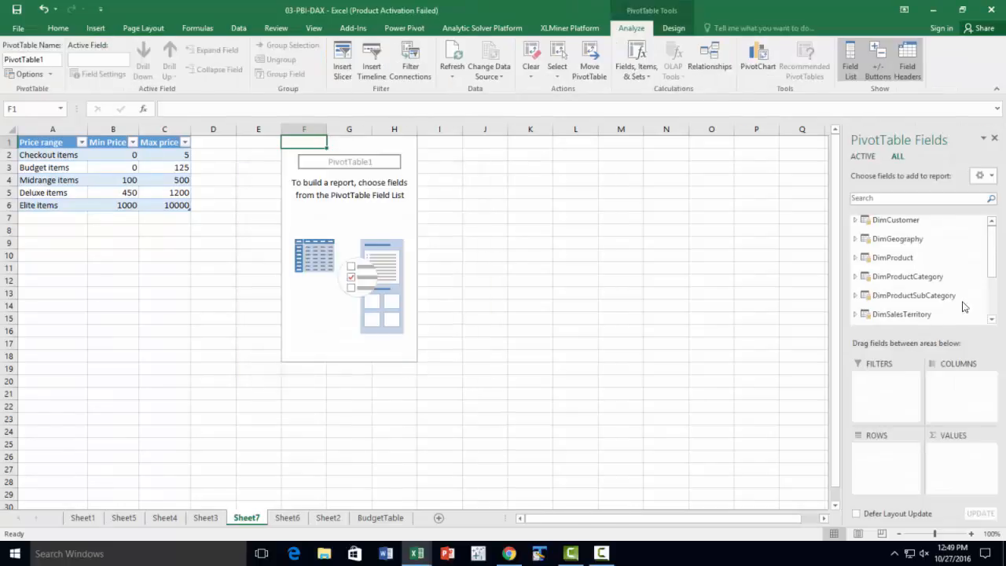
# Step: Add the Price range field of PriceRangeTable as a slicer, place it near columns M to O and shorten it to fit its items
pyautogui.moveTo(994, 247); pyautogui.dragTo(996, 299)
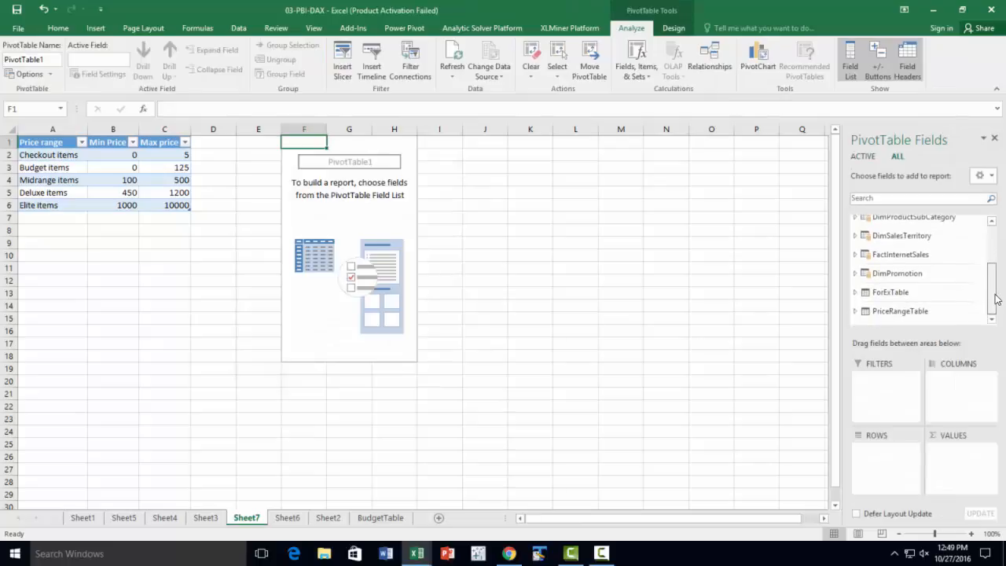
pyautogui.click(856, 311)
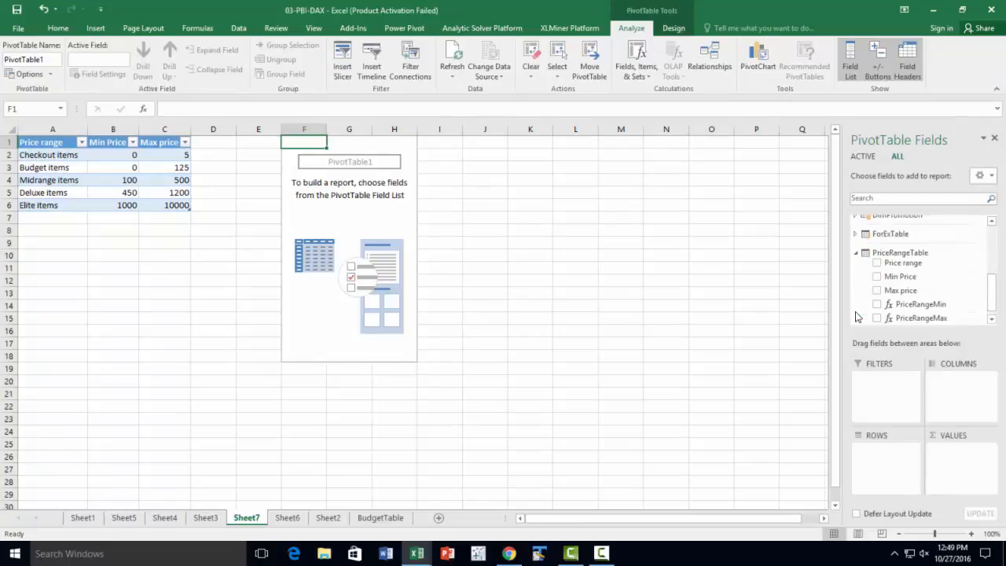
pyautogui.rightClick(920, 267)
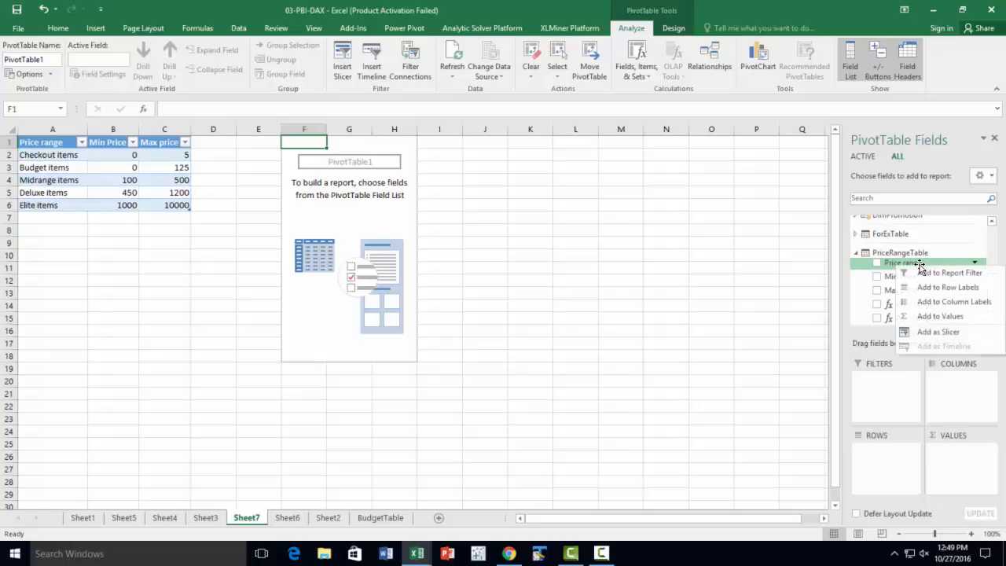
pyautogui.click(940, 332)
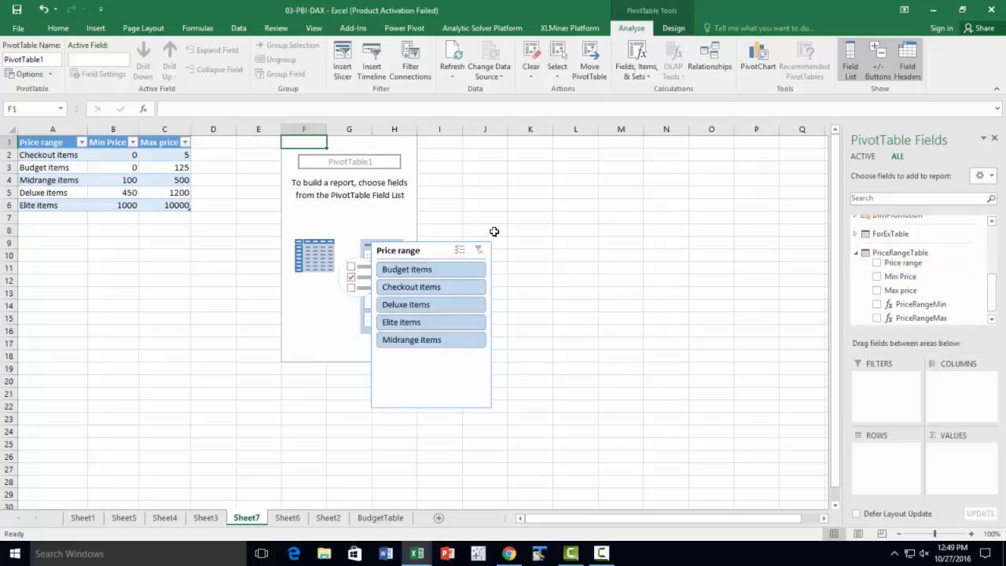
pyautogui.moveTo(440, 245); pyautogui.dragTo(697, 141)
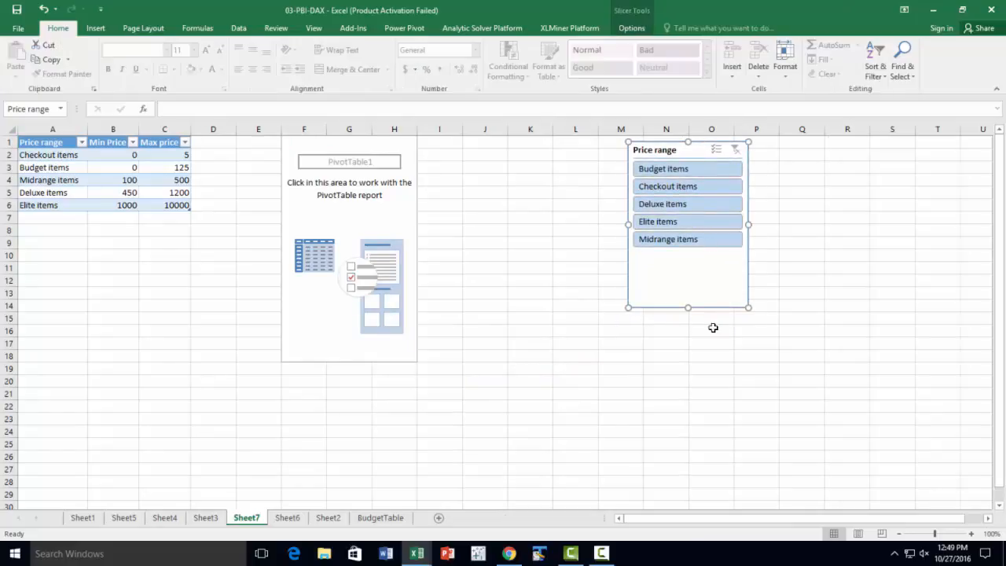
pyautogui.moveTo(688, 309); pyautogui.dragTo(681, 264)
# Step: Add the Year field of FactInternetSales to the PivotTable's rows
pyautogui.click(349, 141)
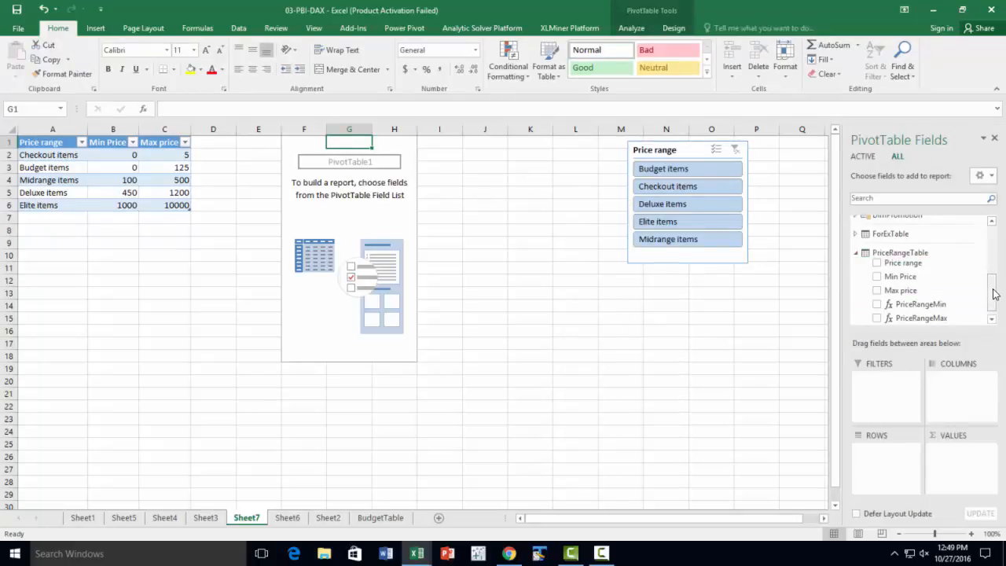
pyautogui.moveTo(993, 293)
pyautogui.mouseDown()
pyautogui.moveTo(990, 249)
pyautogui.moveTo(991, 275)
pyautogui.mouseUp()
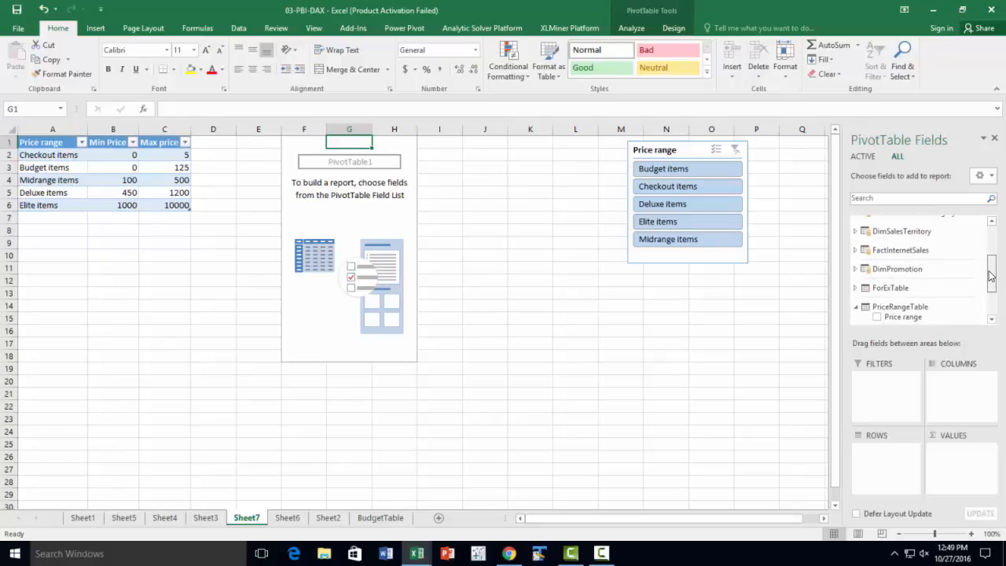
pyautogui.click(855, 252)
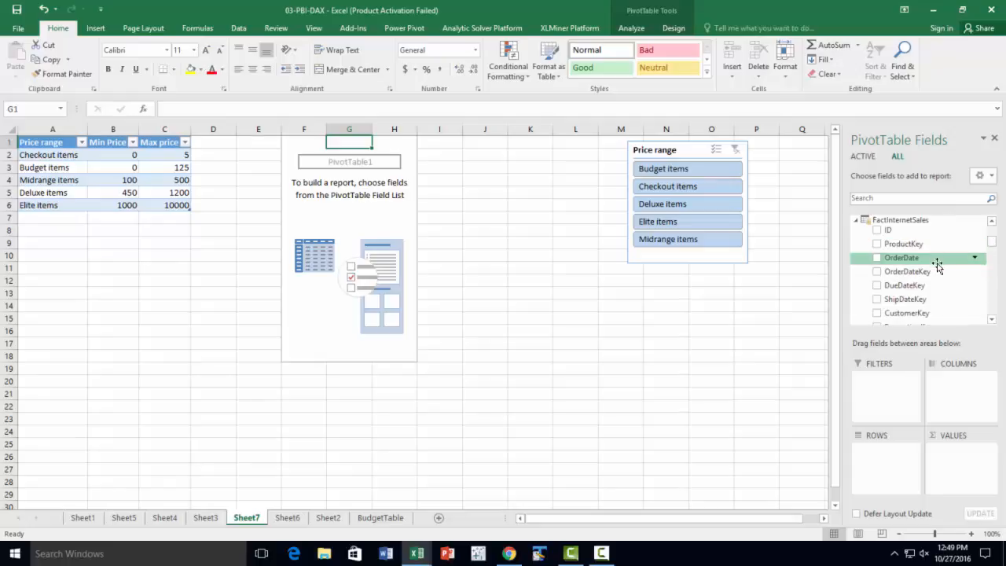
pyautogui.scroll(-7, 939, 263)
pyautogui.scroll(-6, 939, 263)
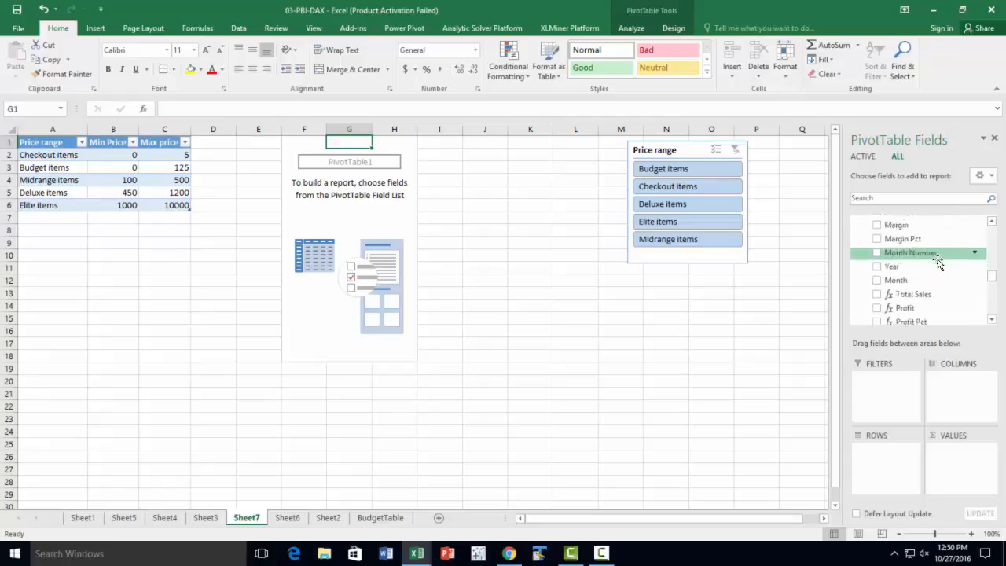
pyautogui.scroll(3, 938, 263)
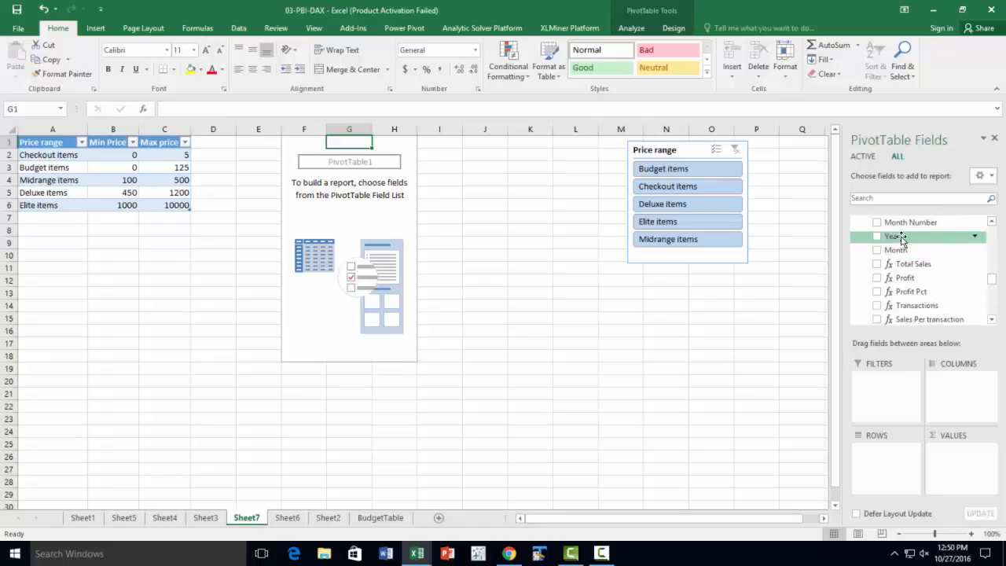
pyautogui.moveTo(889, 234); pyautogui.dragTo(895, 456)
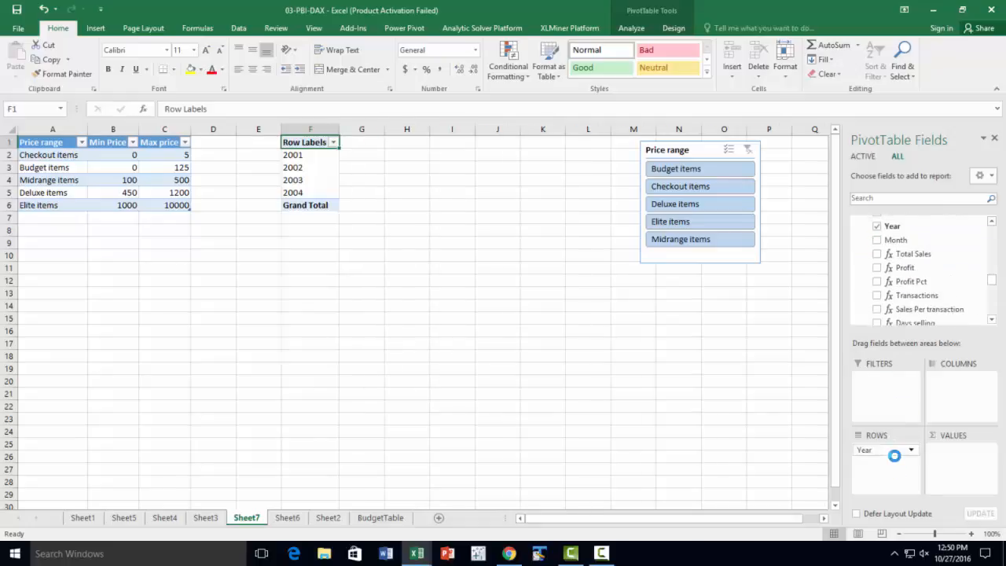
# Step: Add the Ttoal Sales in price range measure to the PivotTable's values and move the Price range slicer closer, to columns J to L
pyautogui.scroll(-3, 992, 303)
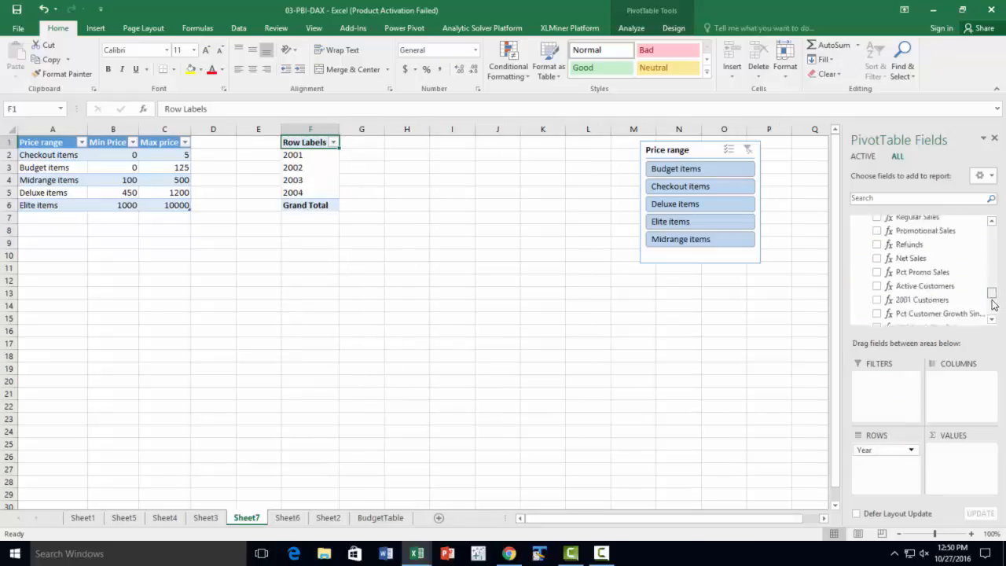
pyautogui.moveTo(992, 300); pyautogui.dragTo(992, 313)
pyautogui.scroll(2, 913, 284)
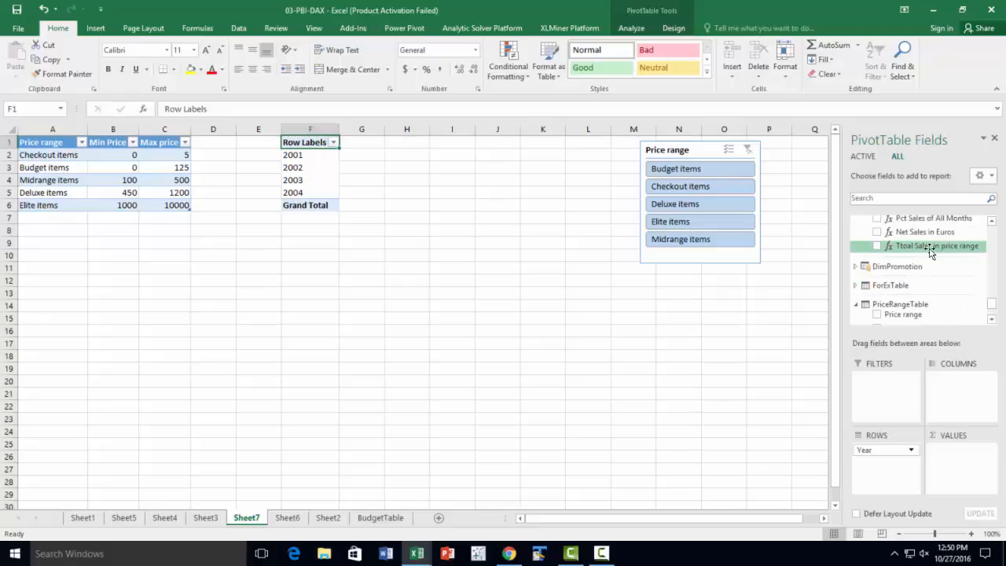
pyautogui.moveTo(924, 250); pyautogui.dragTo(955, 454)
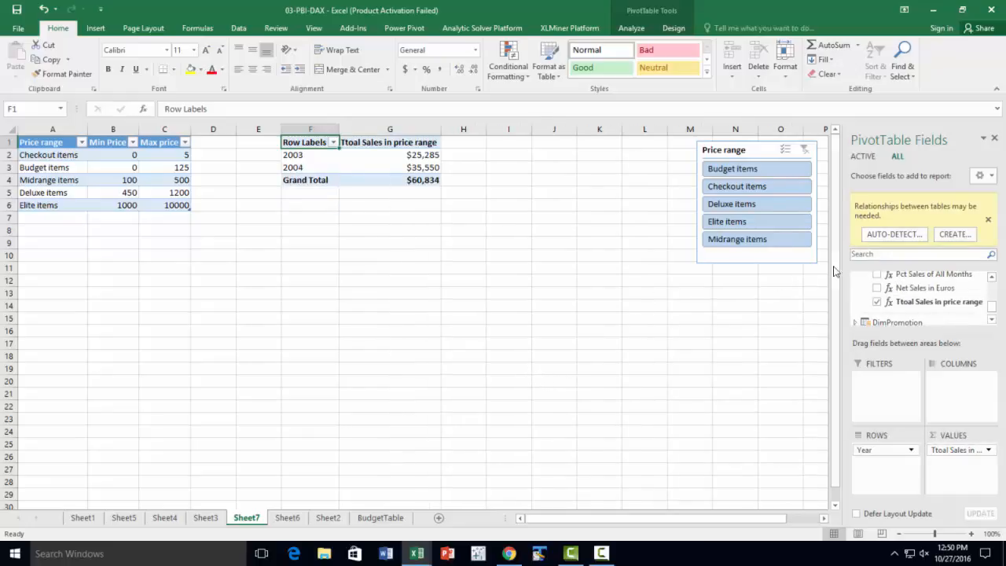
pyautogui.moveTo(708, 152); pyautogui.dragTo(552, 148)
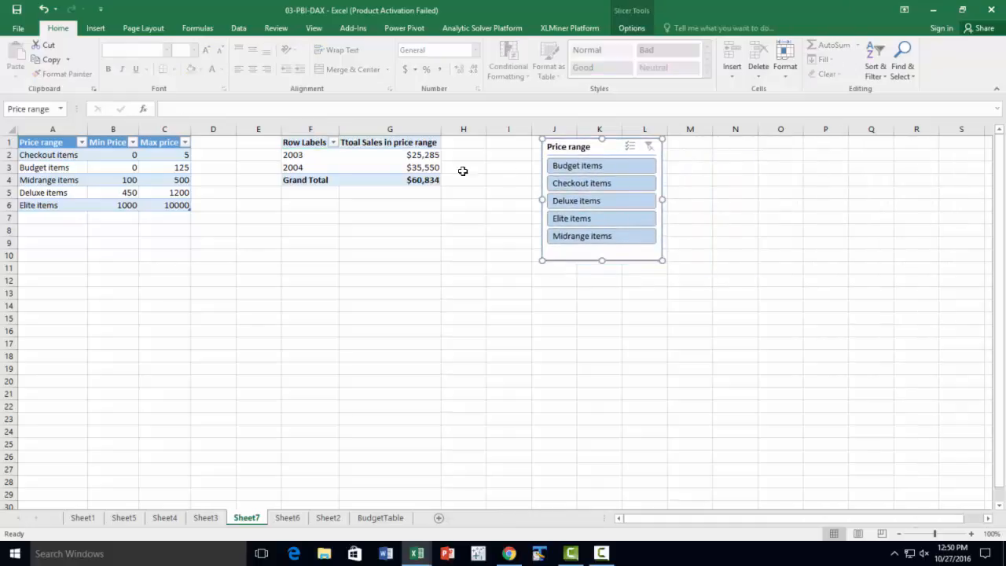
# Step: Dismiss the table relationships notice and filter the PivotTable by Budget, Deluxe, Elite and Checkout items in turn, finishing on Elite items
pyautogui.click(295, 156)
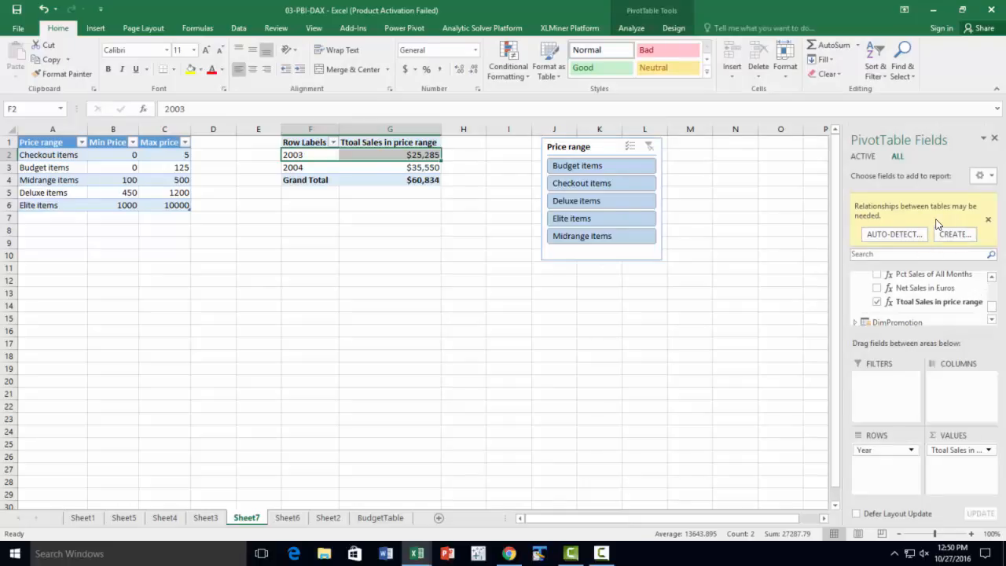
pyautogui.click(988, 220)
pyautogui.click(586, 168)
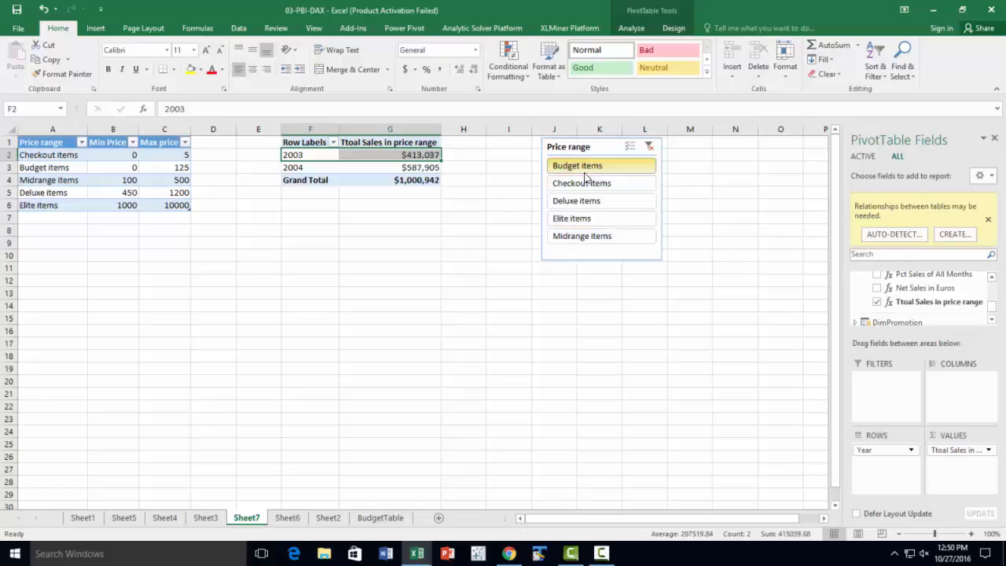
pyautogui.click(589, 200)
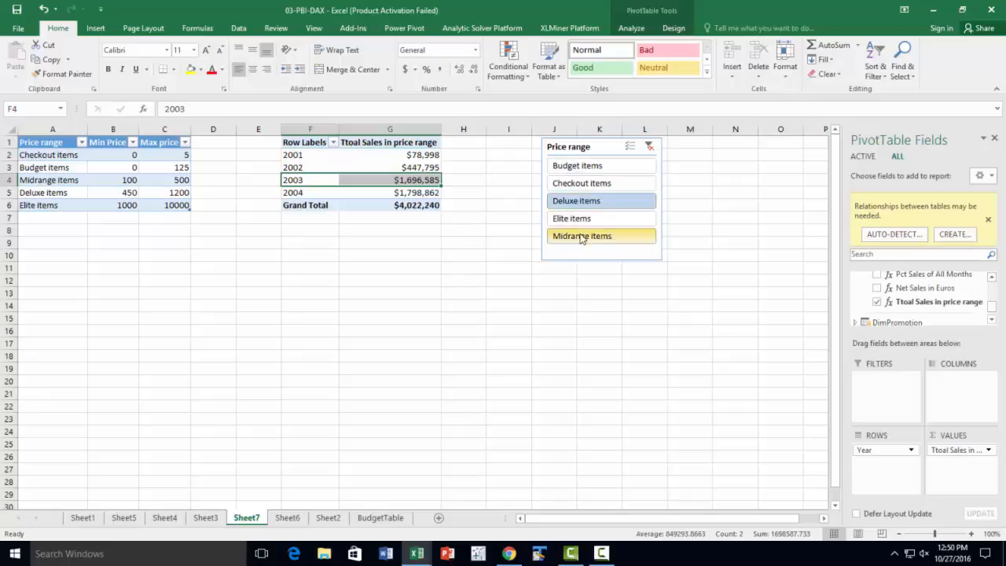
pyautogui.click(581, 220)
pyautogui.click(585, 185)
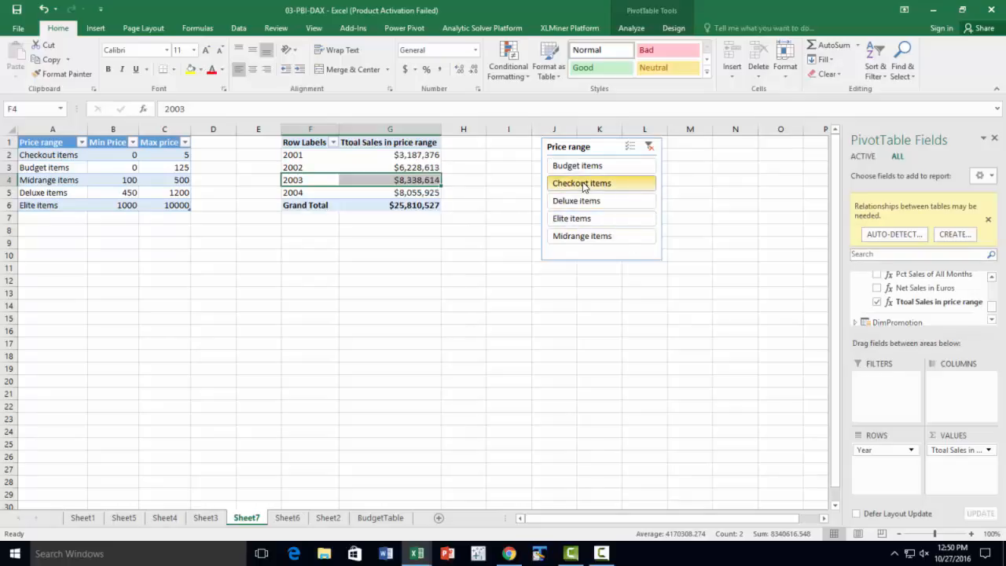
pyautogui.click(586, 219)
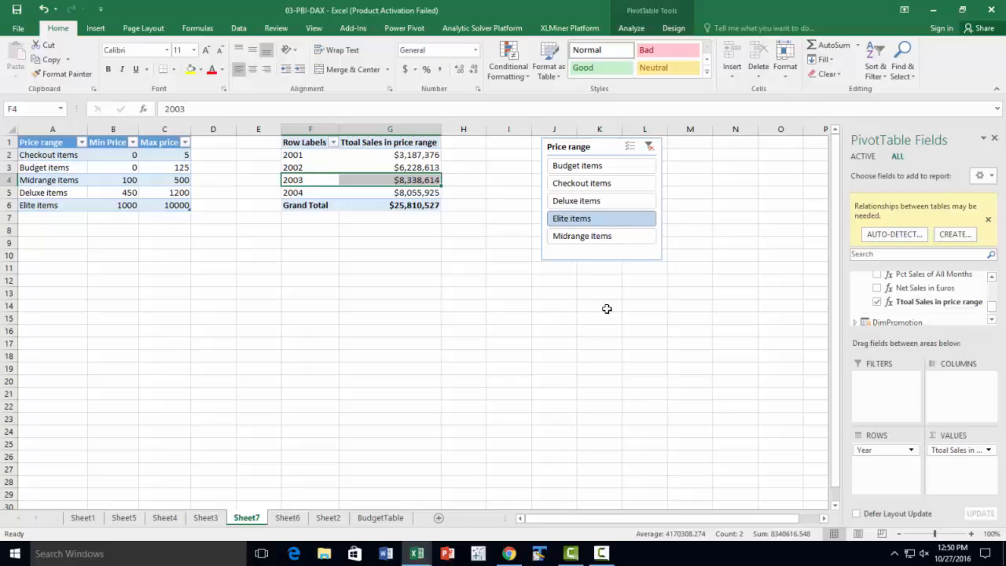
# Step: Add the Min Price and Max price fields of PriceRangeTable to the PivotTable's values
pyautogui.click(991, 320)
pyautogui.click(991, 320)
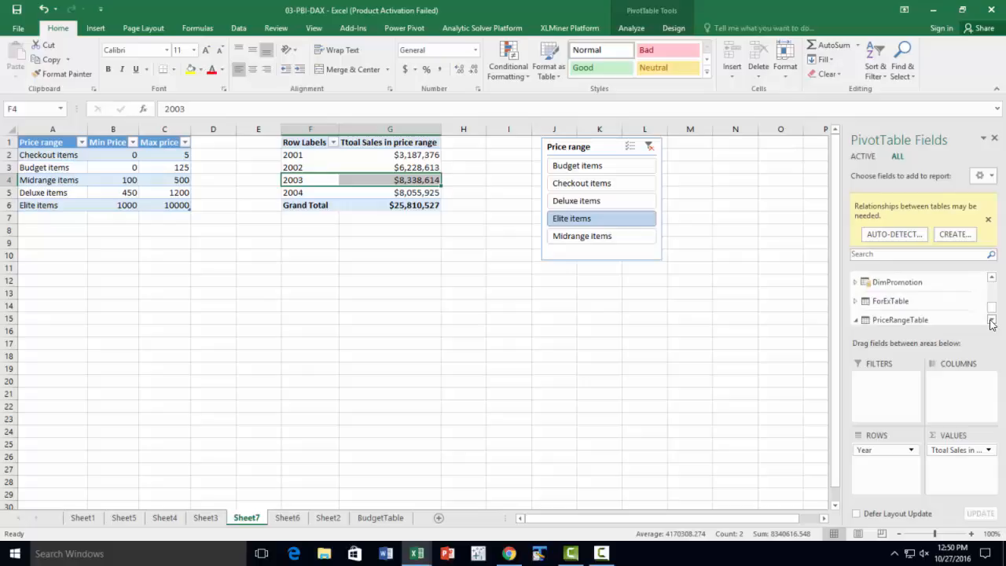
pyautogui.click(991, 320)
pyautogui.click(992, 320)
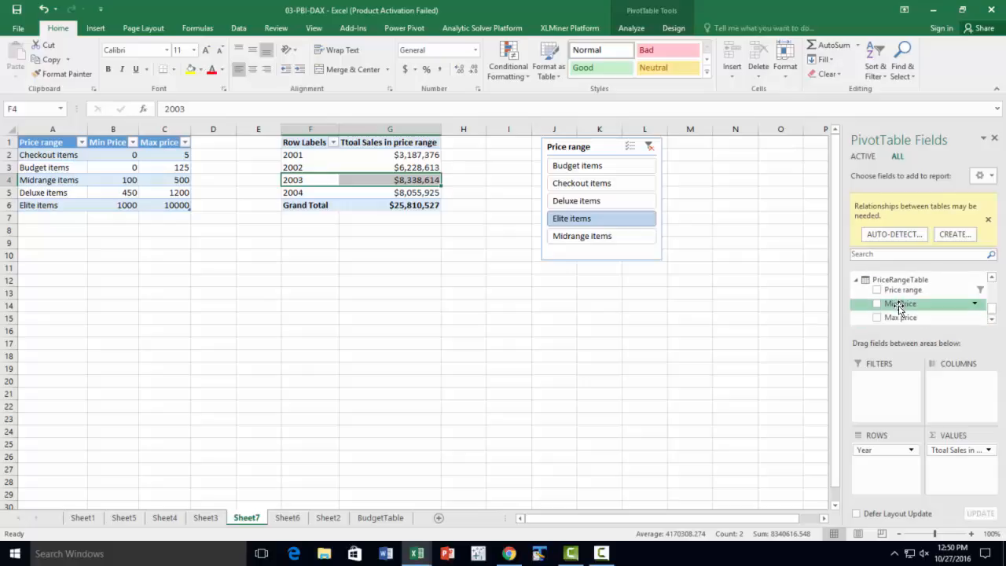
pyautogui.moveTo(900, 307); pyautogui.dragTo(943, 464)
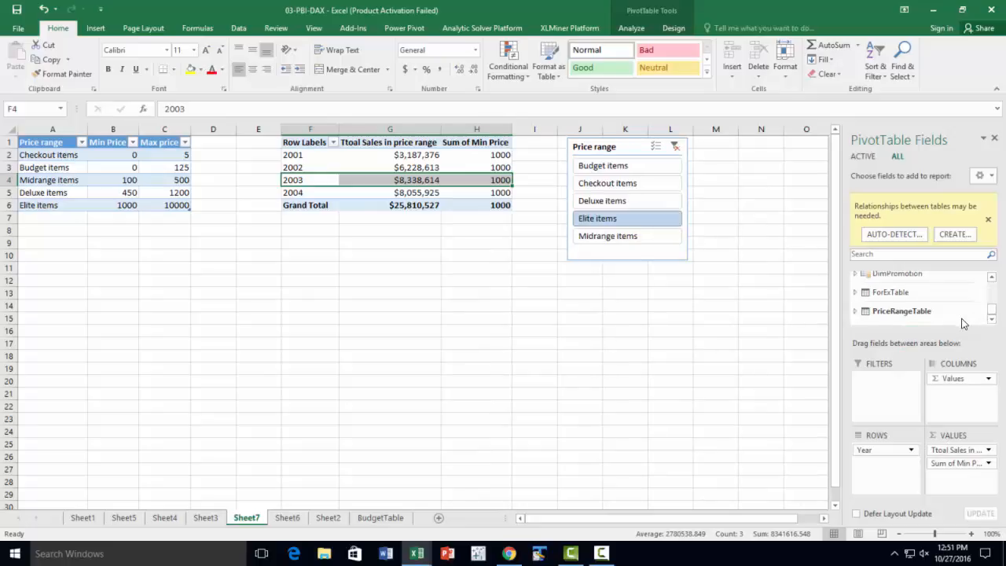
pyautogui.click(855, 311)
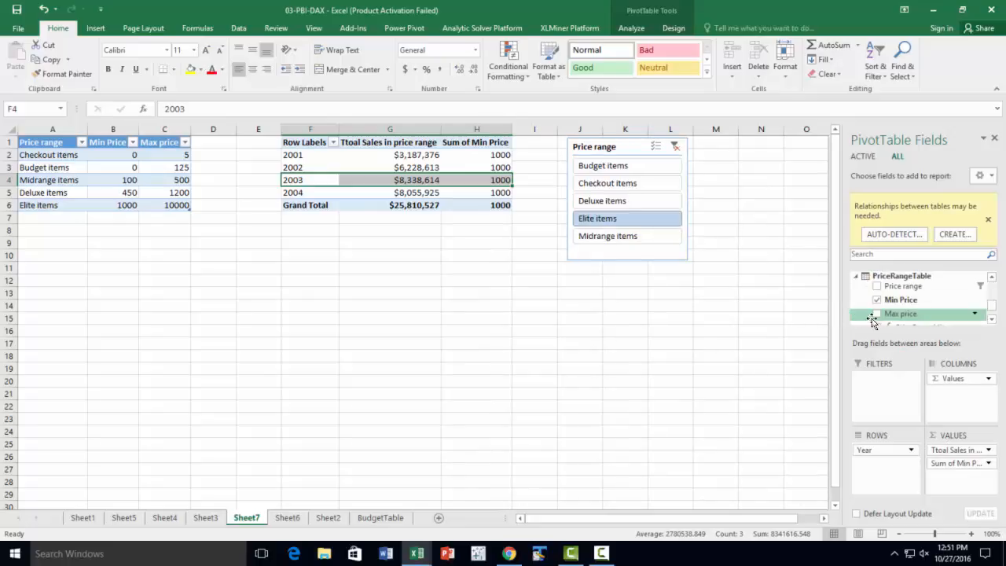
pyautogui.click(992, 319)
pyautogui.click(992, 320)
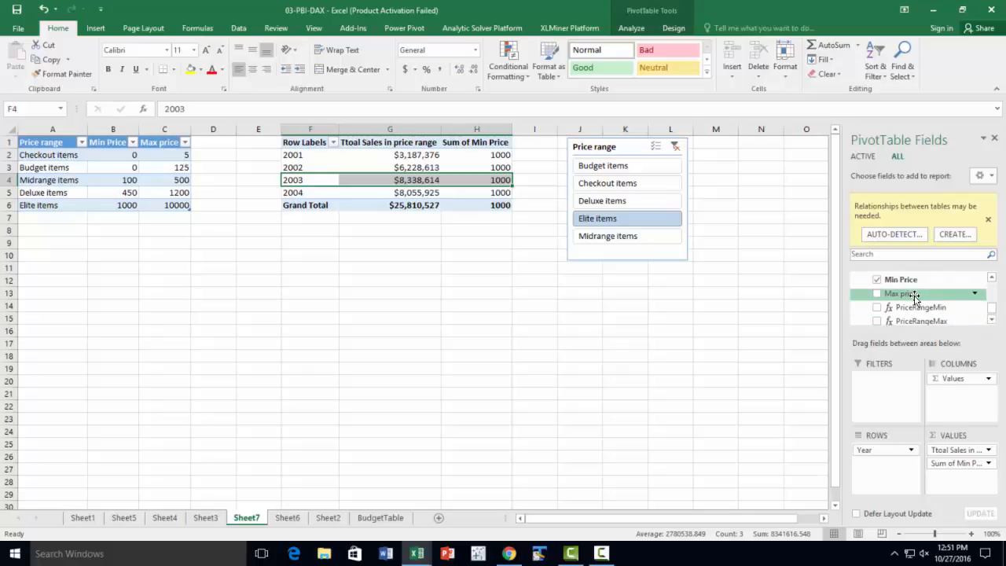
pyautogui.moveTo(914, 293); pyautogui.dragTo(966, 478)
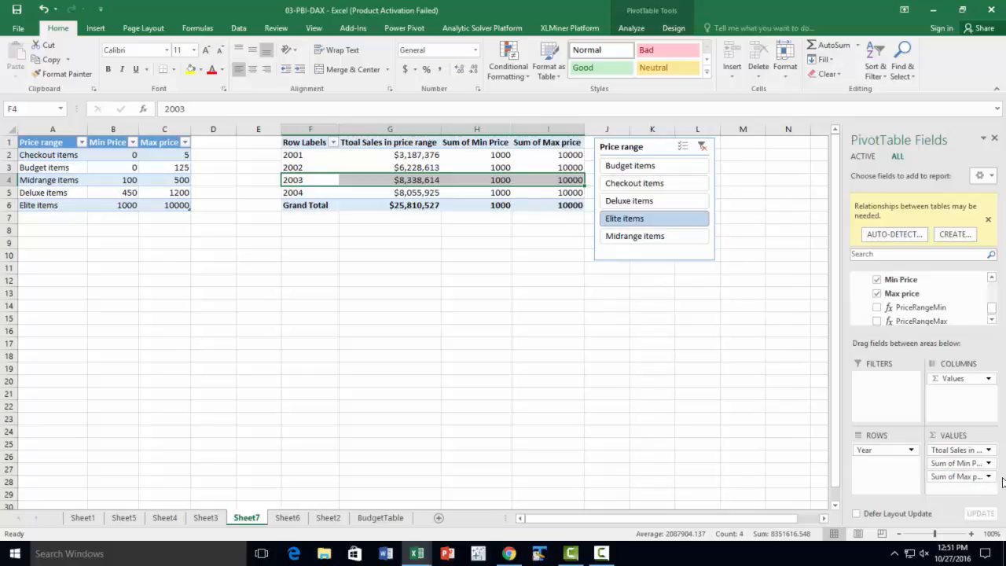
# Step: Summarize the Min Price value field of the PivotTable by Min
pyautogui.click(989, 464)
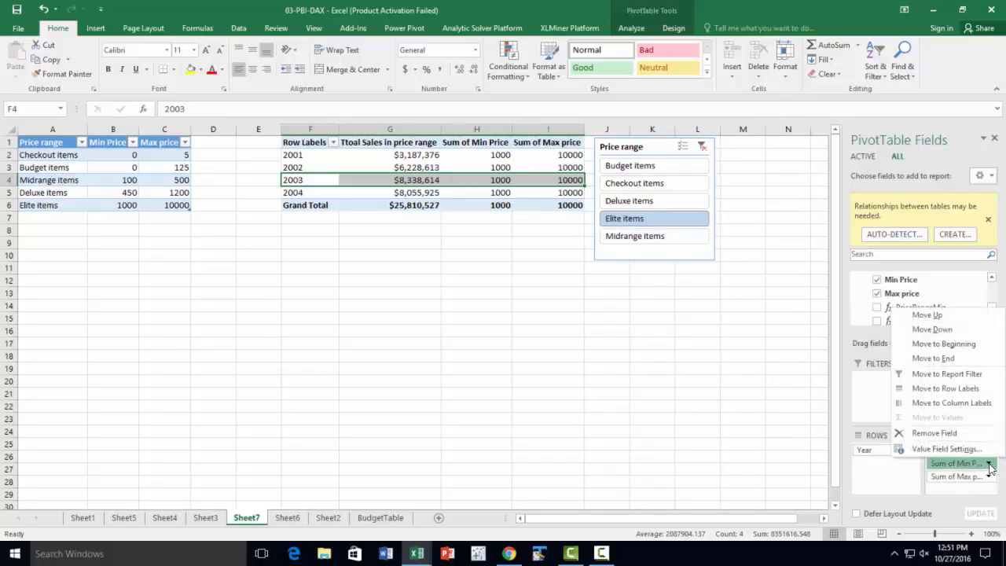
pyautogui.click(953, 449)
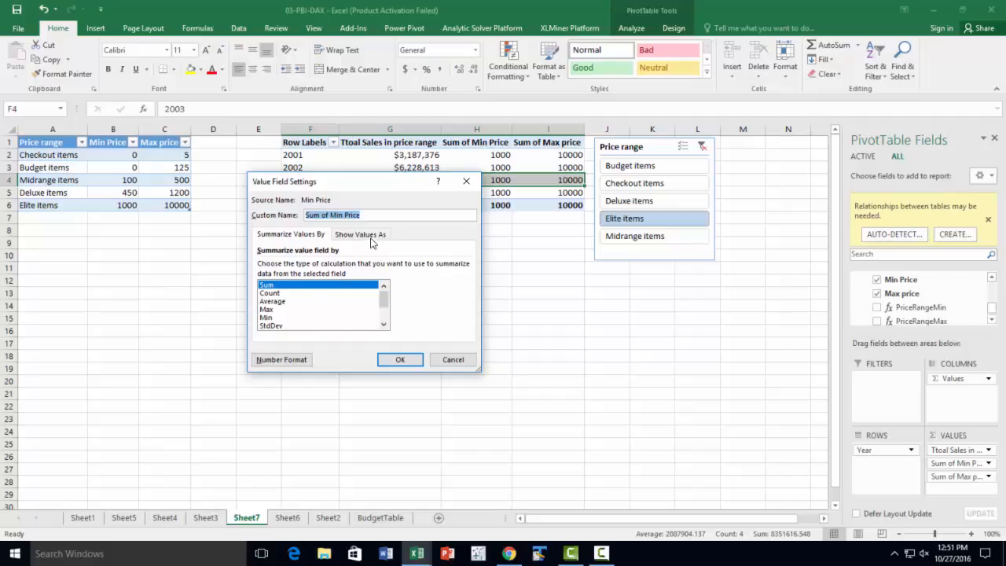
pyautogui.click(272, 319)
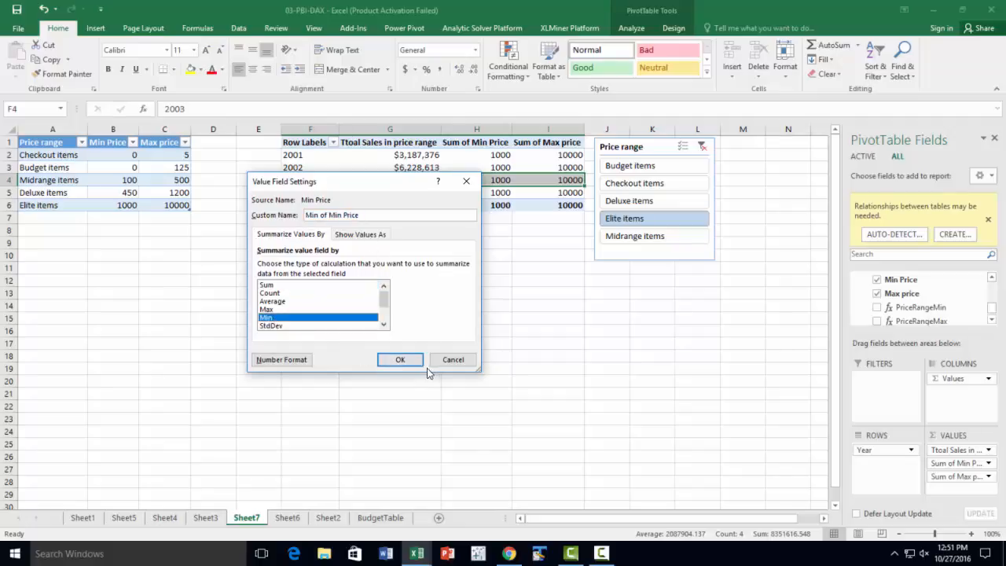
pyautogui.click(402, 359)
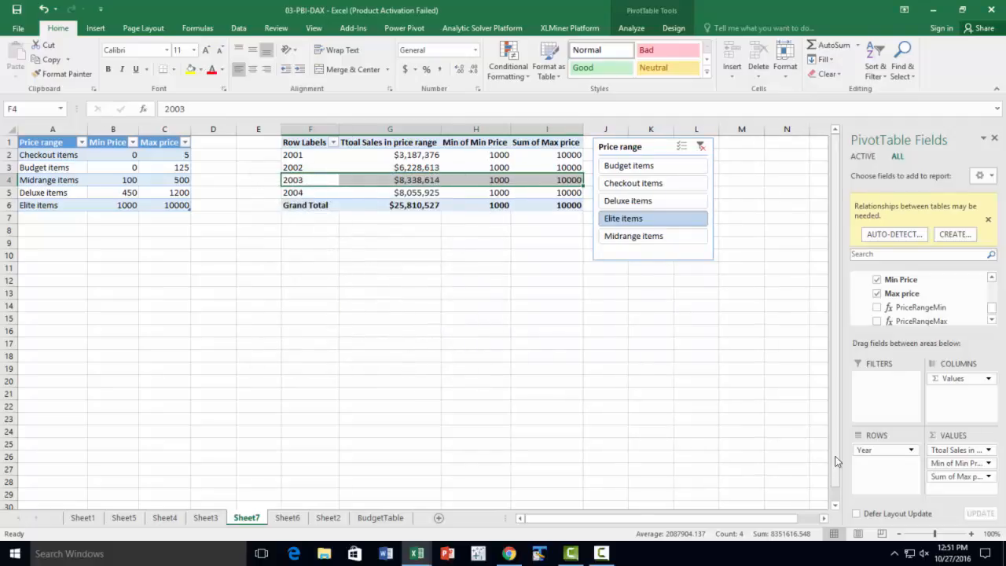
# Step: Summarize the Max price value field by Max and filter the PivotTable by Midrange items and then Checkout items
pyautogui.click(988, 476)
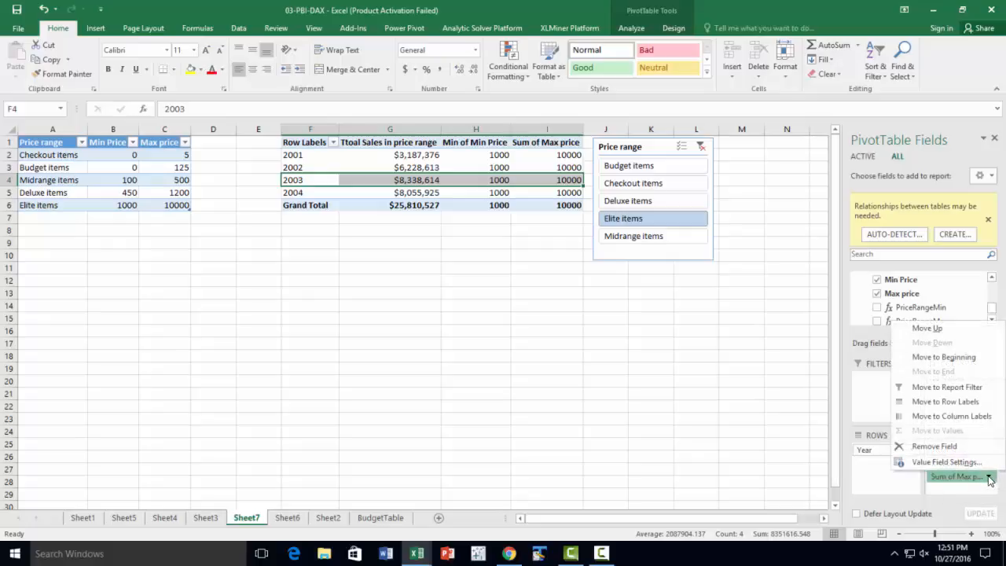
pyautogui.click(968, 468)
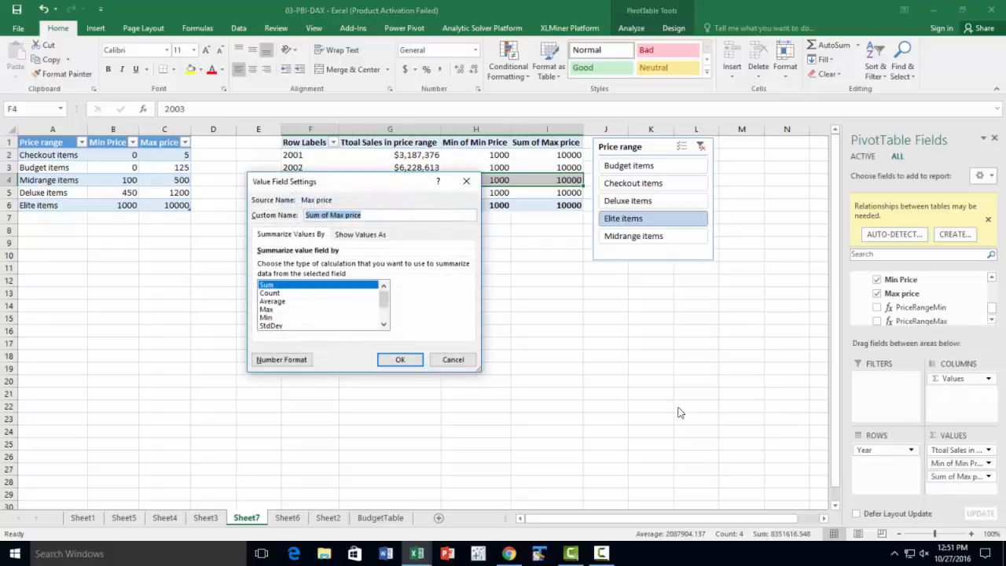
pyautogui.click(270, 310)
pyautogui.click(400, 359)
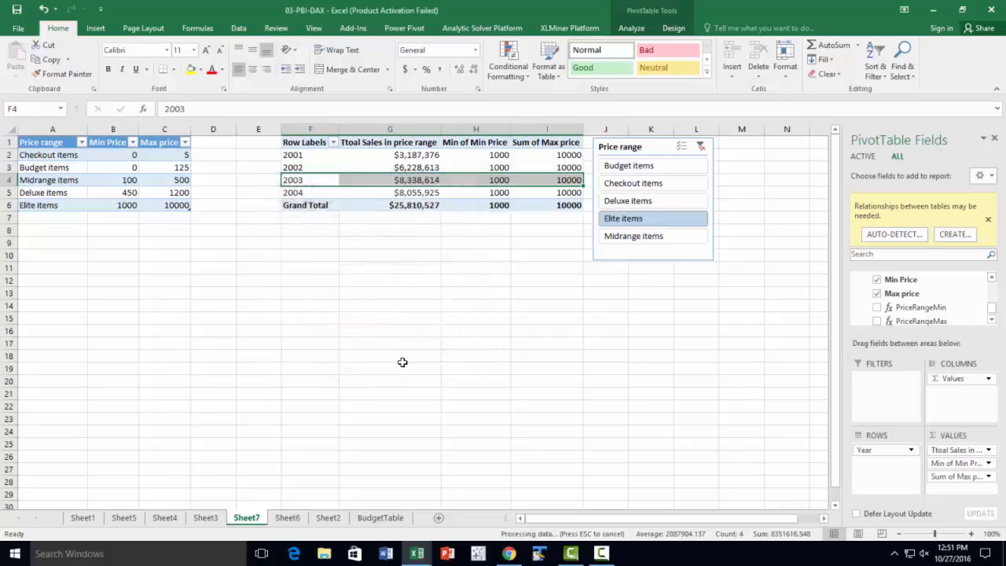
pyautogui.click(634, 238)
pyautogui.click(629, 183)
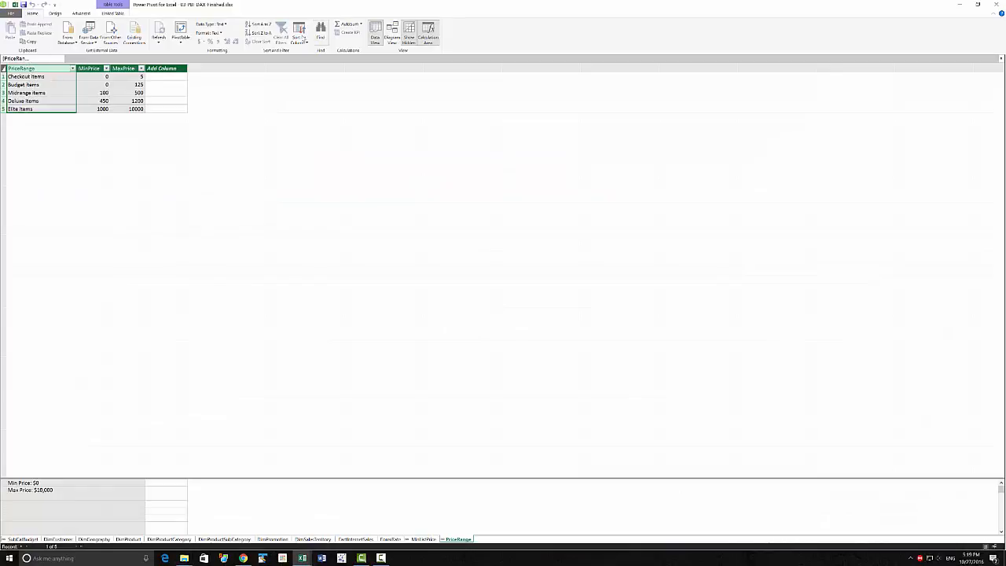
# Step: Sort the PriceRange column of the PriceRange data model table by MaxPrice and switch back to the Excel workbook with the PivotTable
pyautogui.click(305, 43)
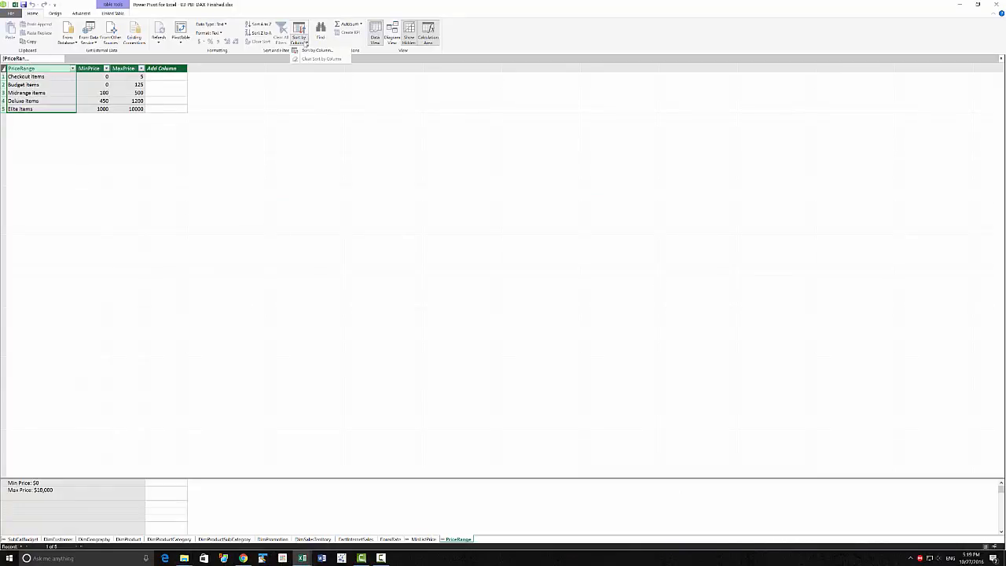
pyautogui.click(308, 51)
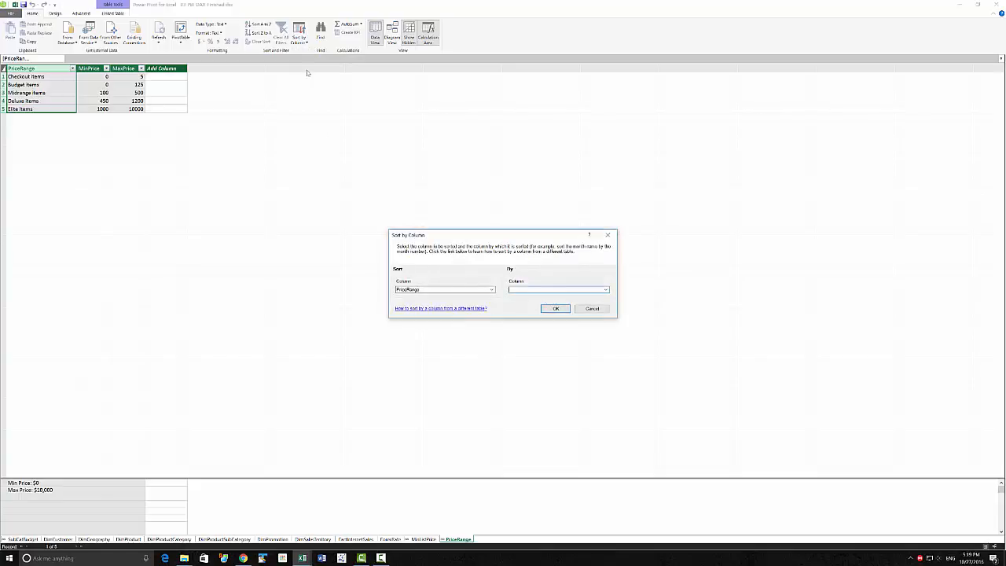
pyautogui.click(607, 290)
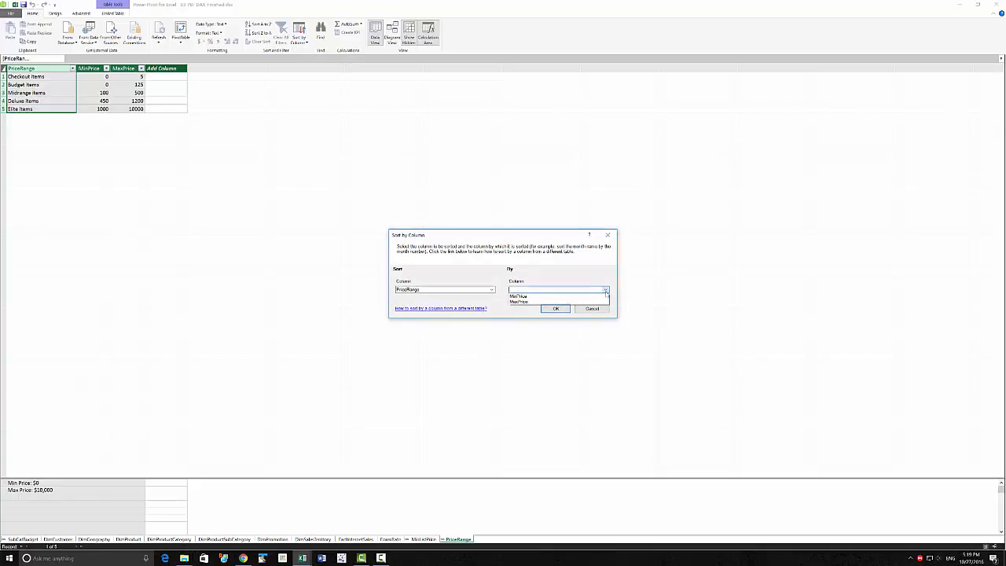
pyautogui.click(535, 303)
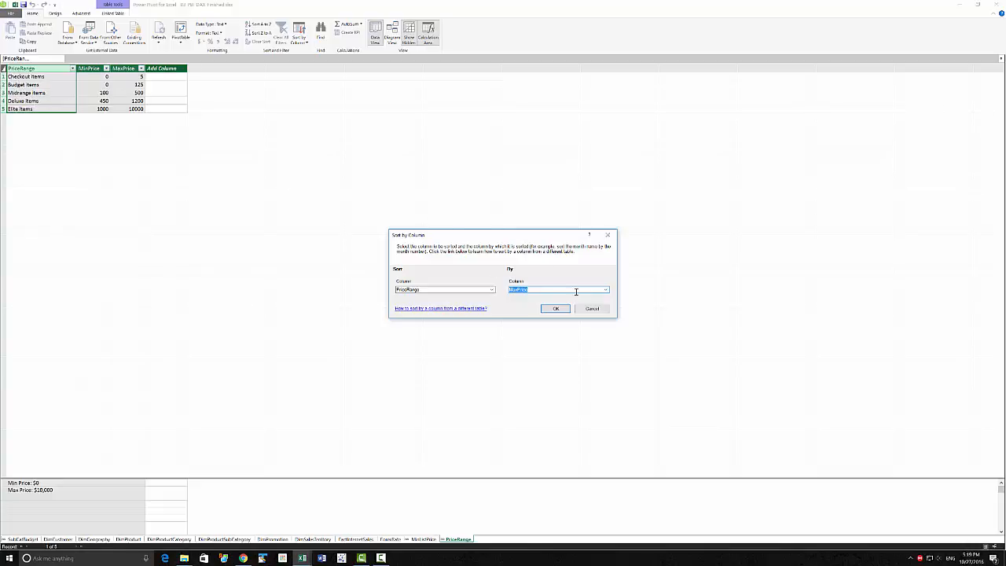
pyautogui.click(562, 310)
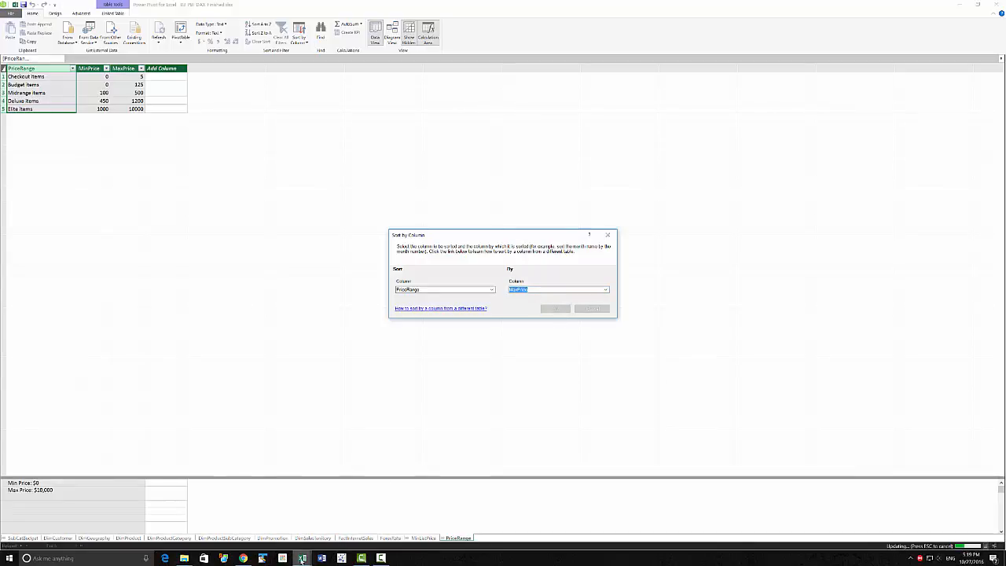
pyautogui.moveTo(303, 558)
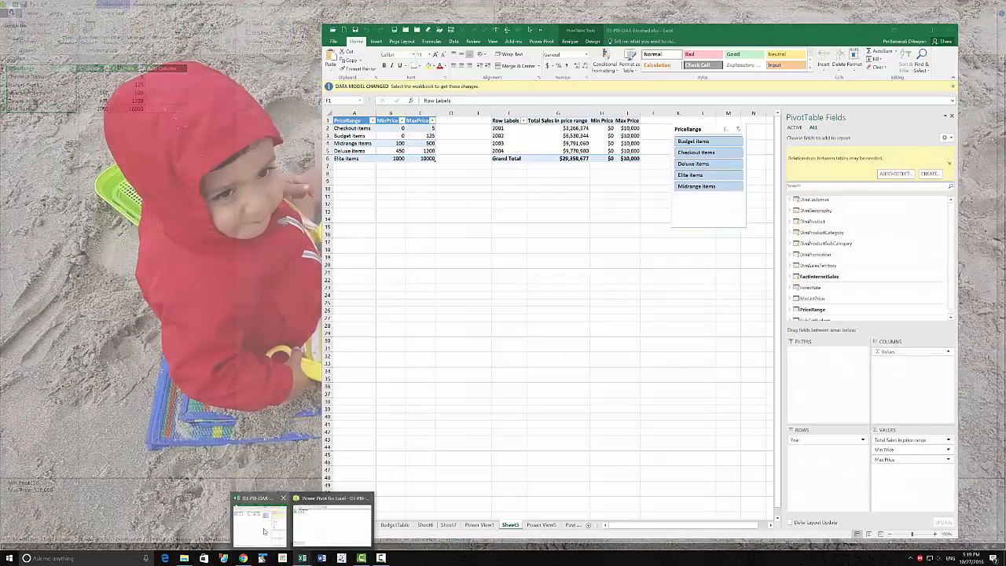
pyautogui.click(259, 520)
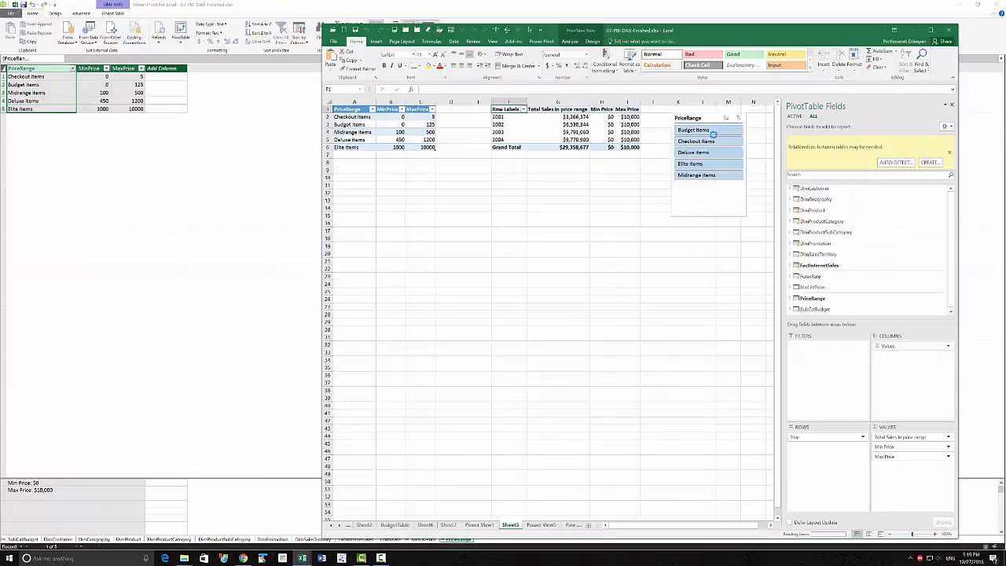